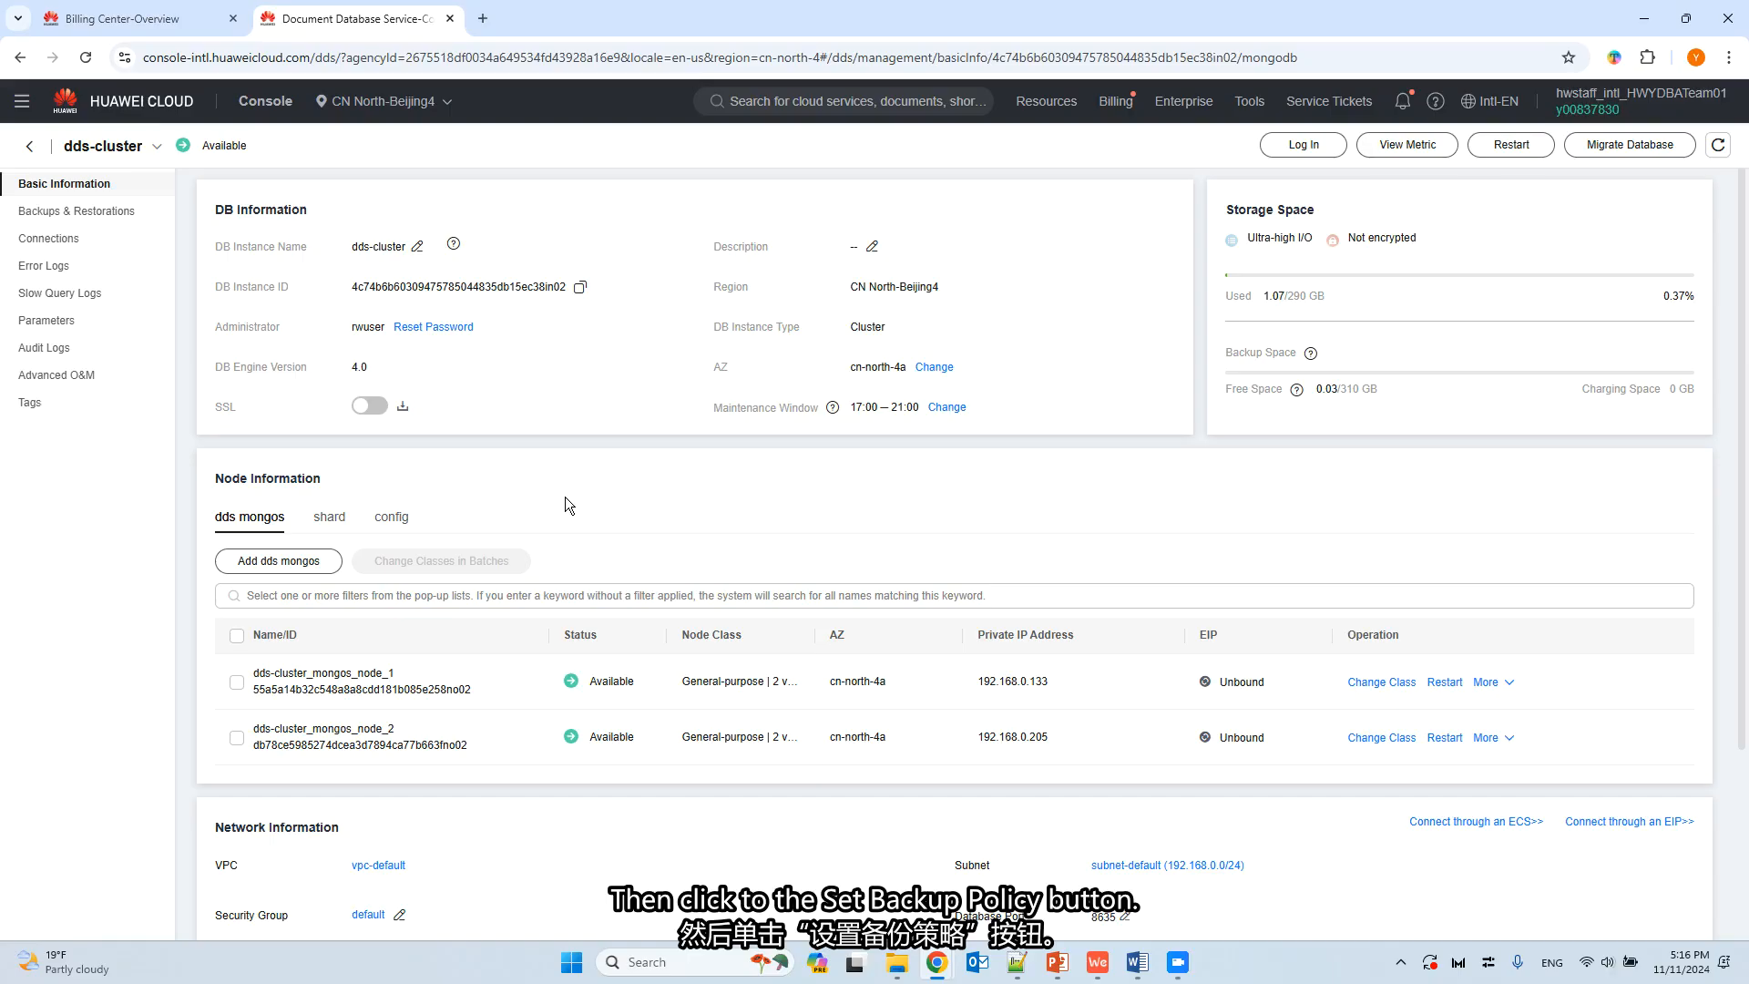
# Enable incremental backup in the dds-cluster backup policy, keeping the 7-day retention period and 00:00-01:00 time window, and save the policy.
pyautogui.click(55, 211)
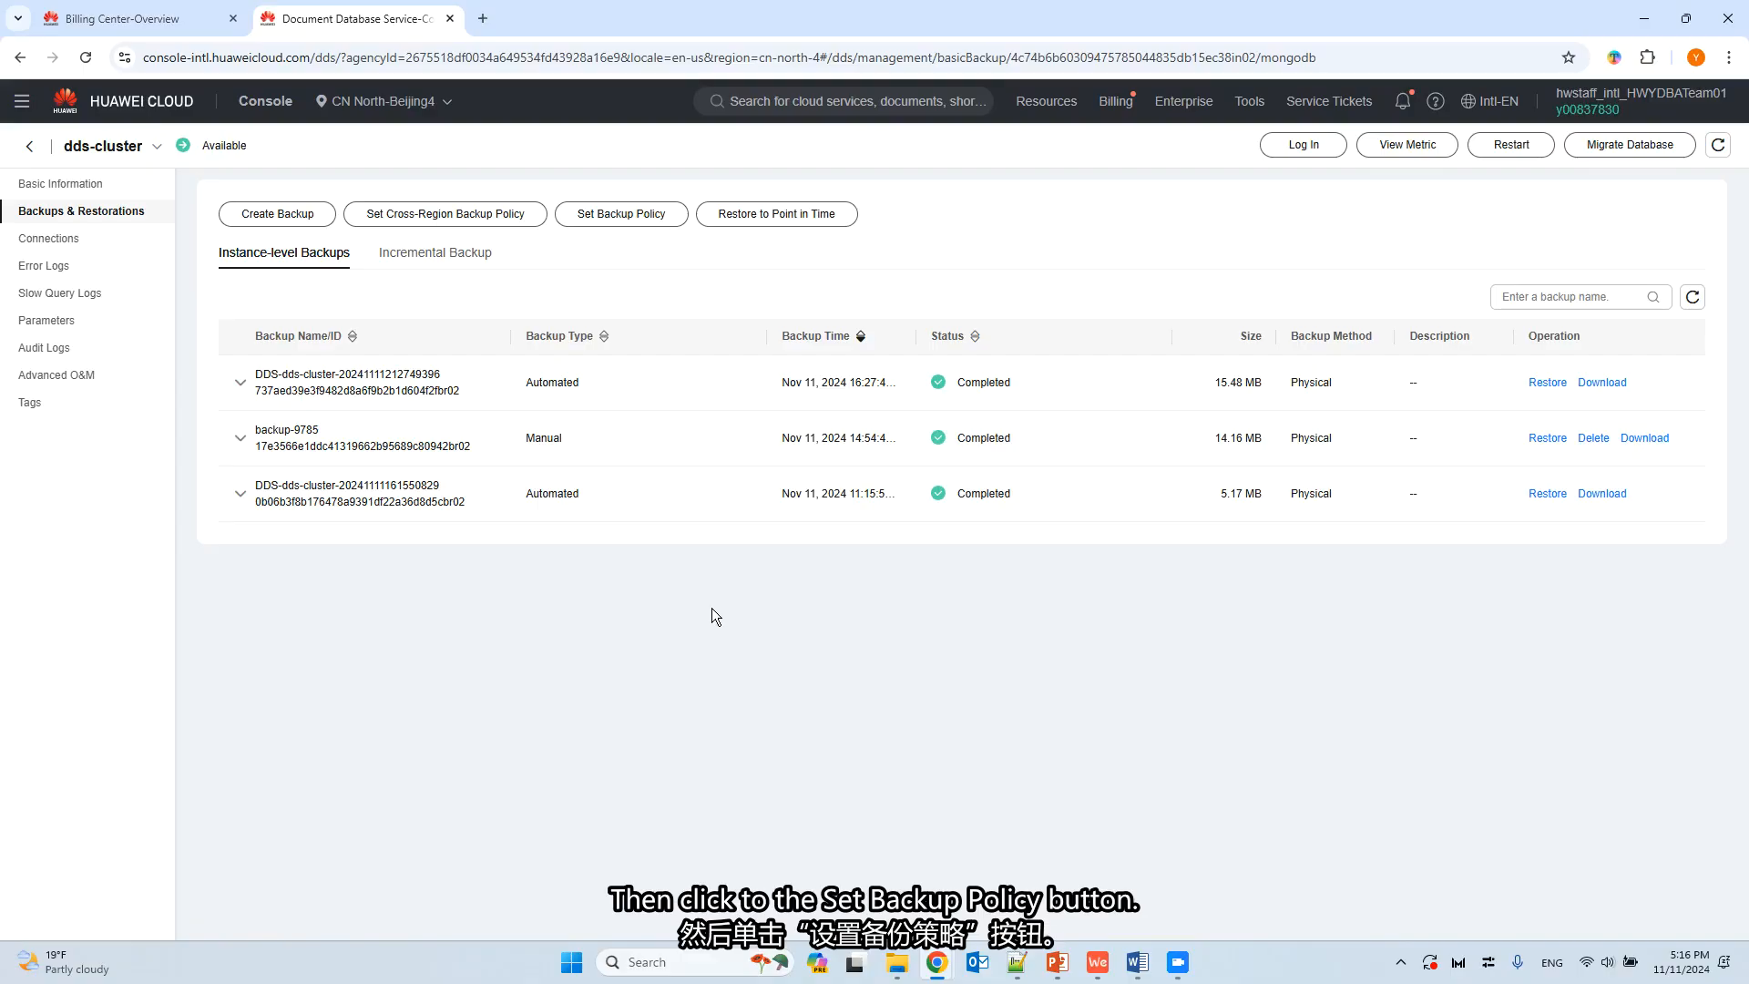
pyautogui.click(610, 216)
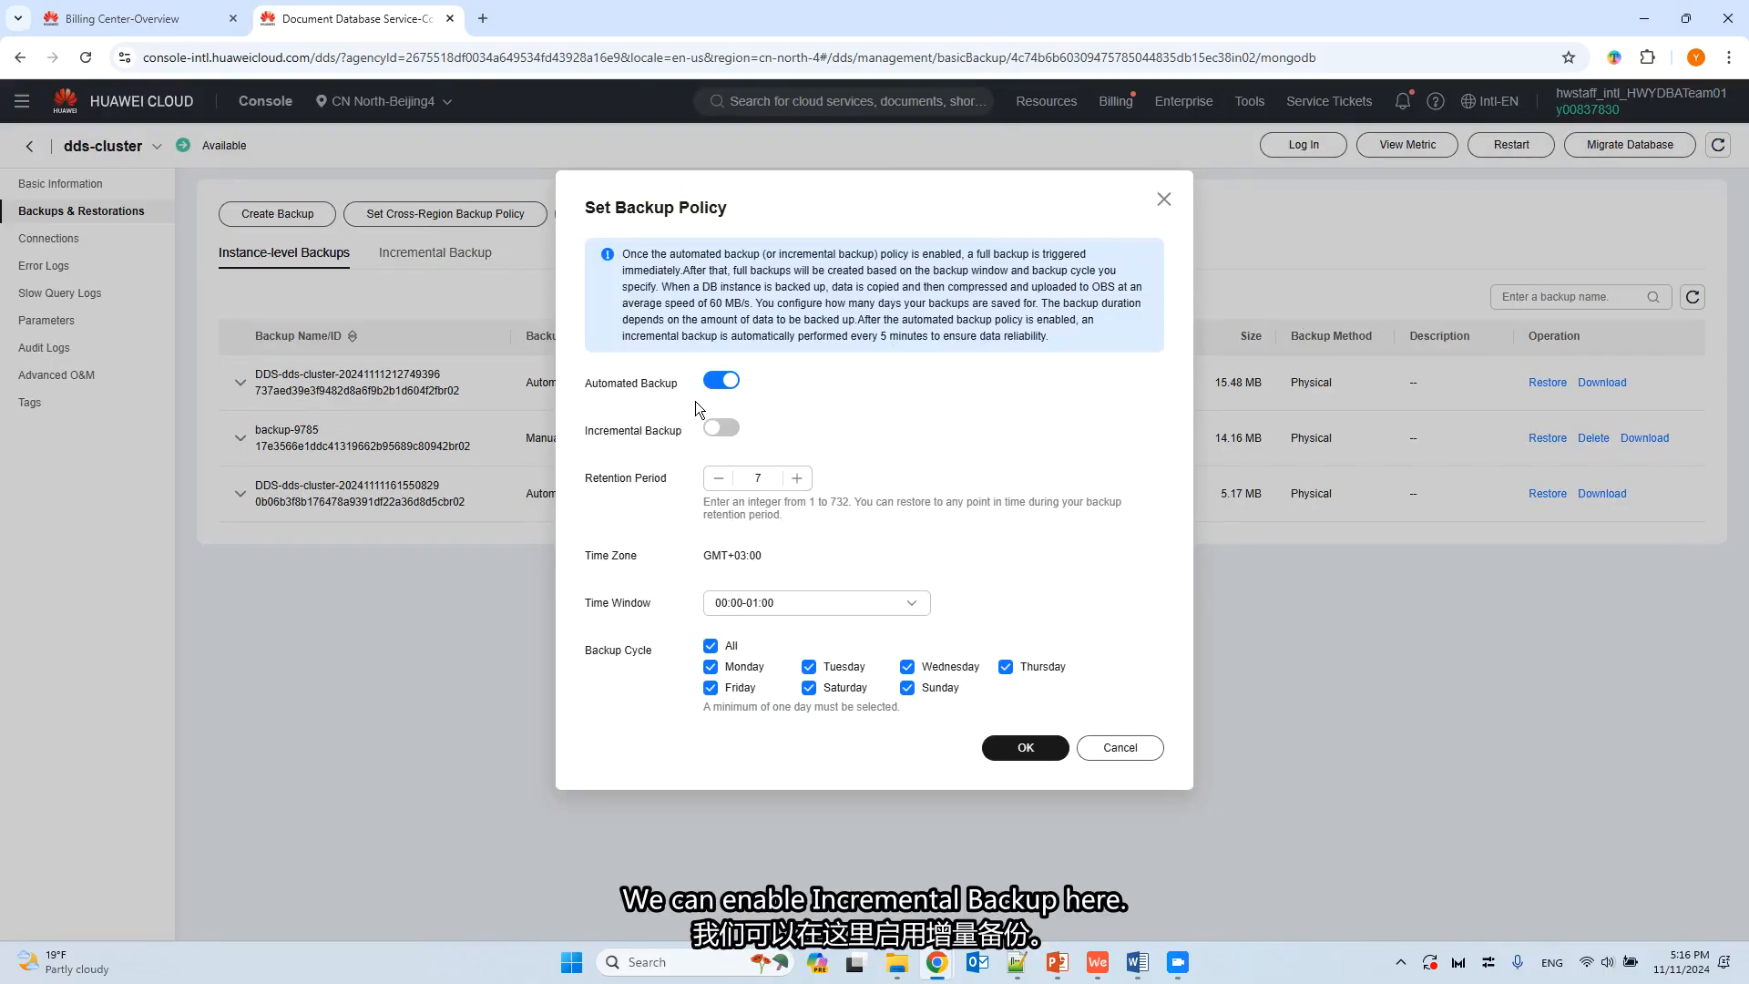
pyautogui.click(716, 429)
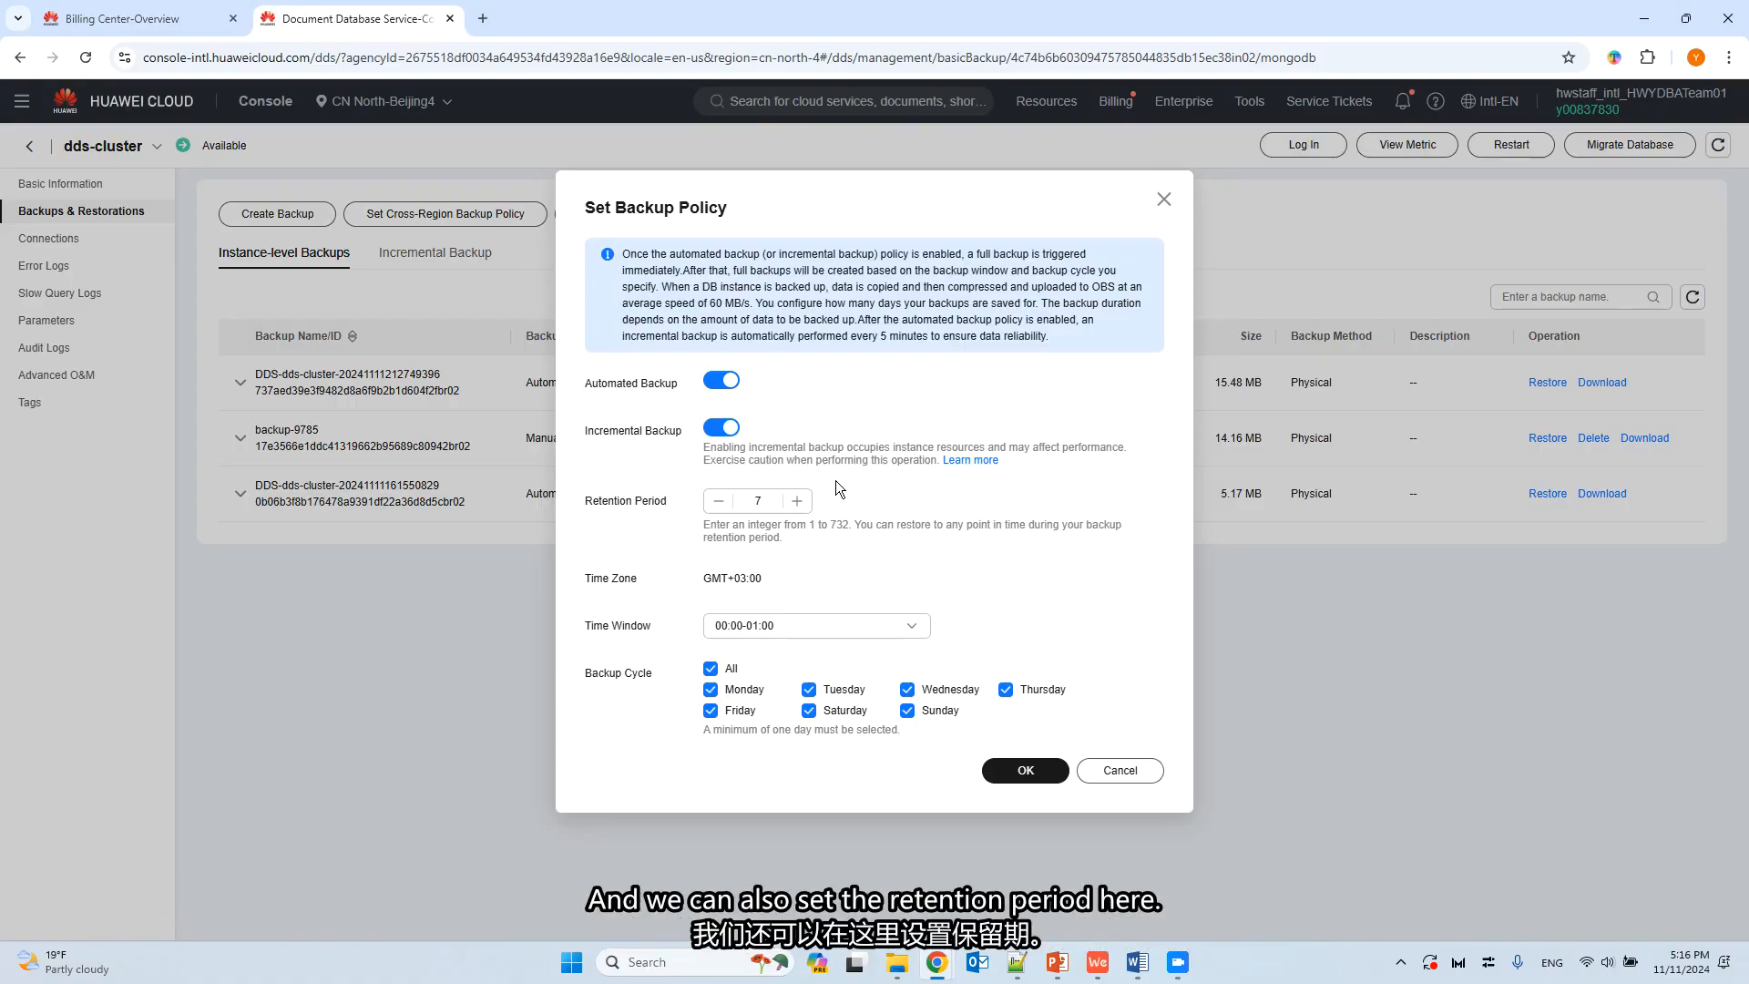
pyautogui.click(762, 503)
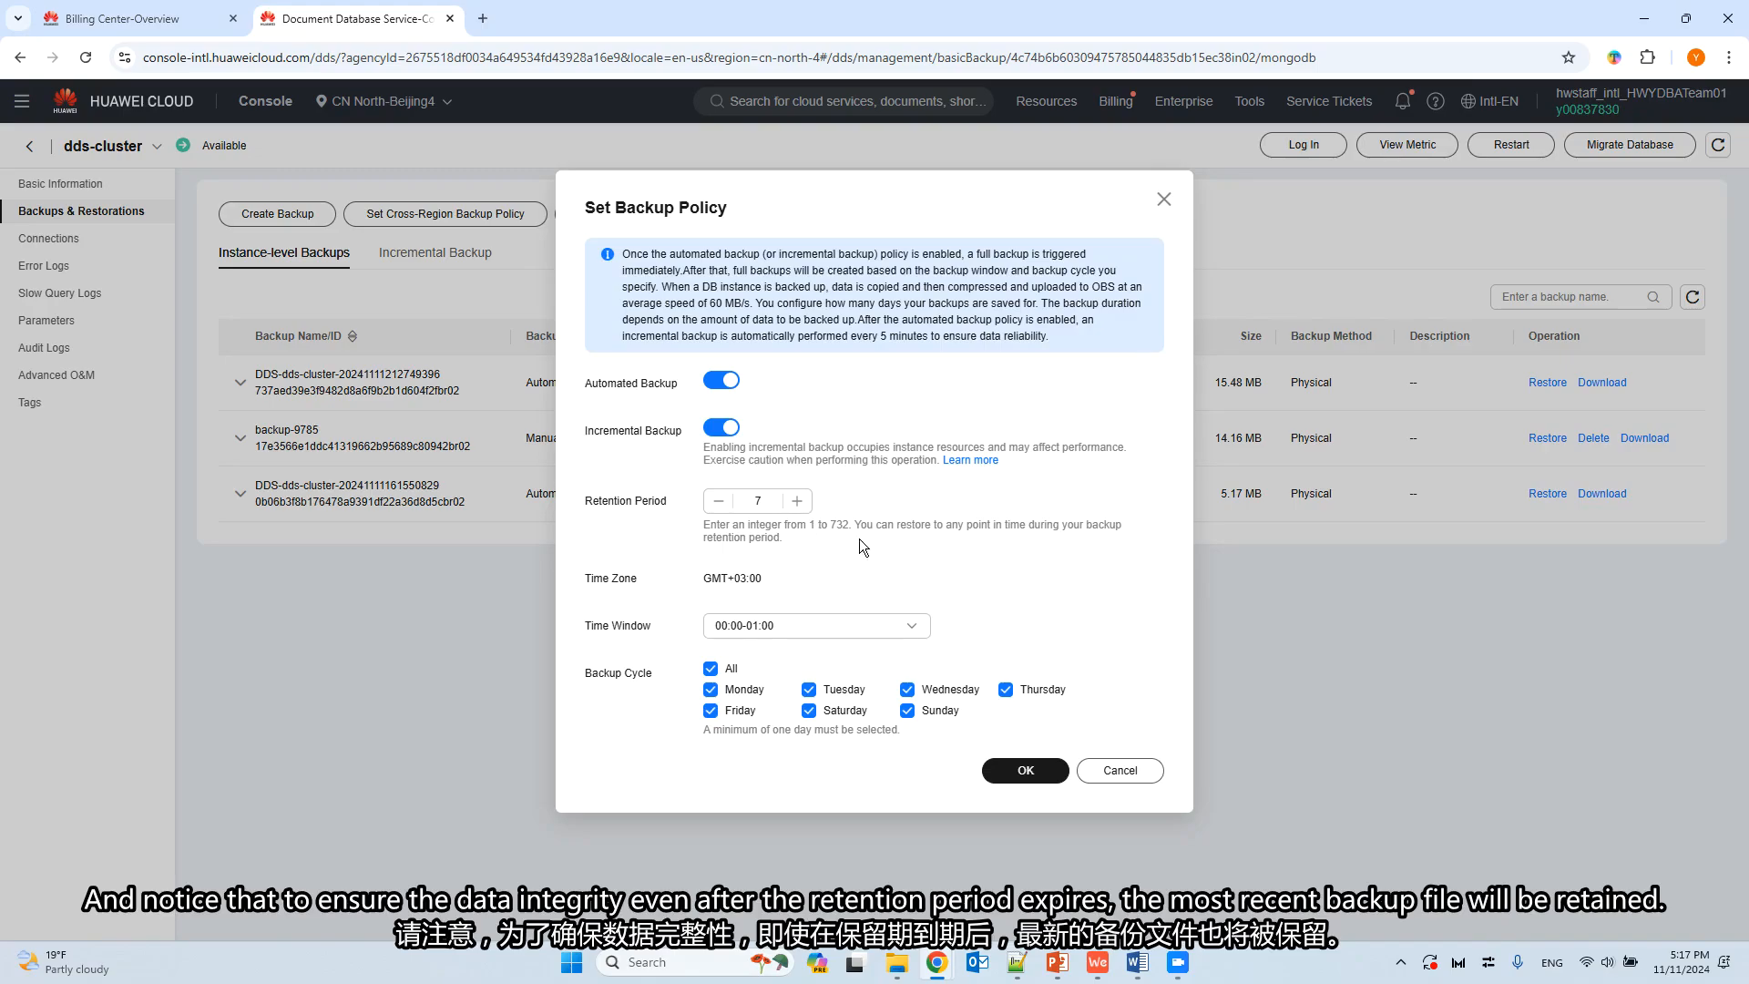
pyautogui.click(791, 633)
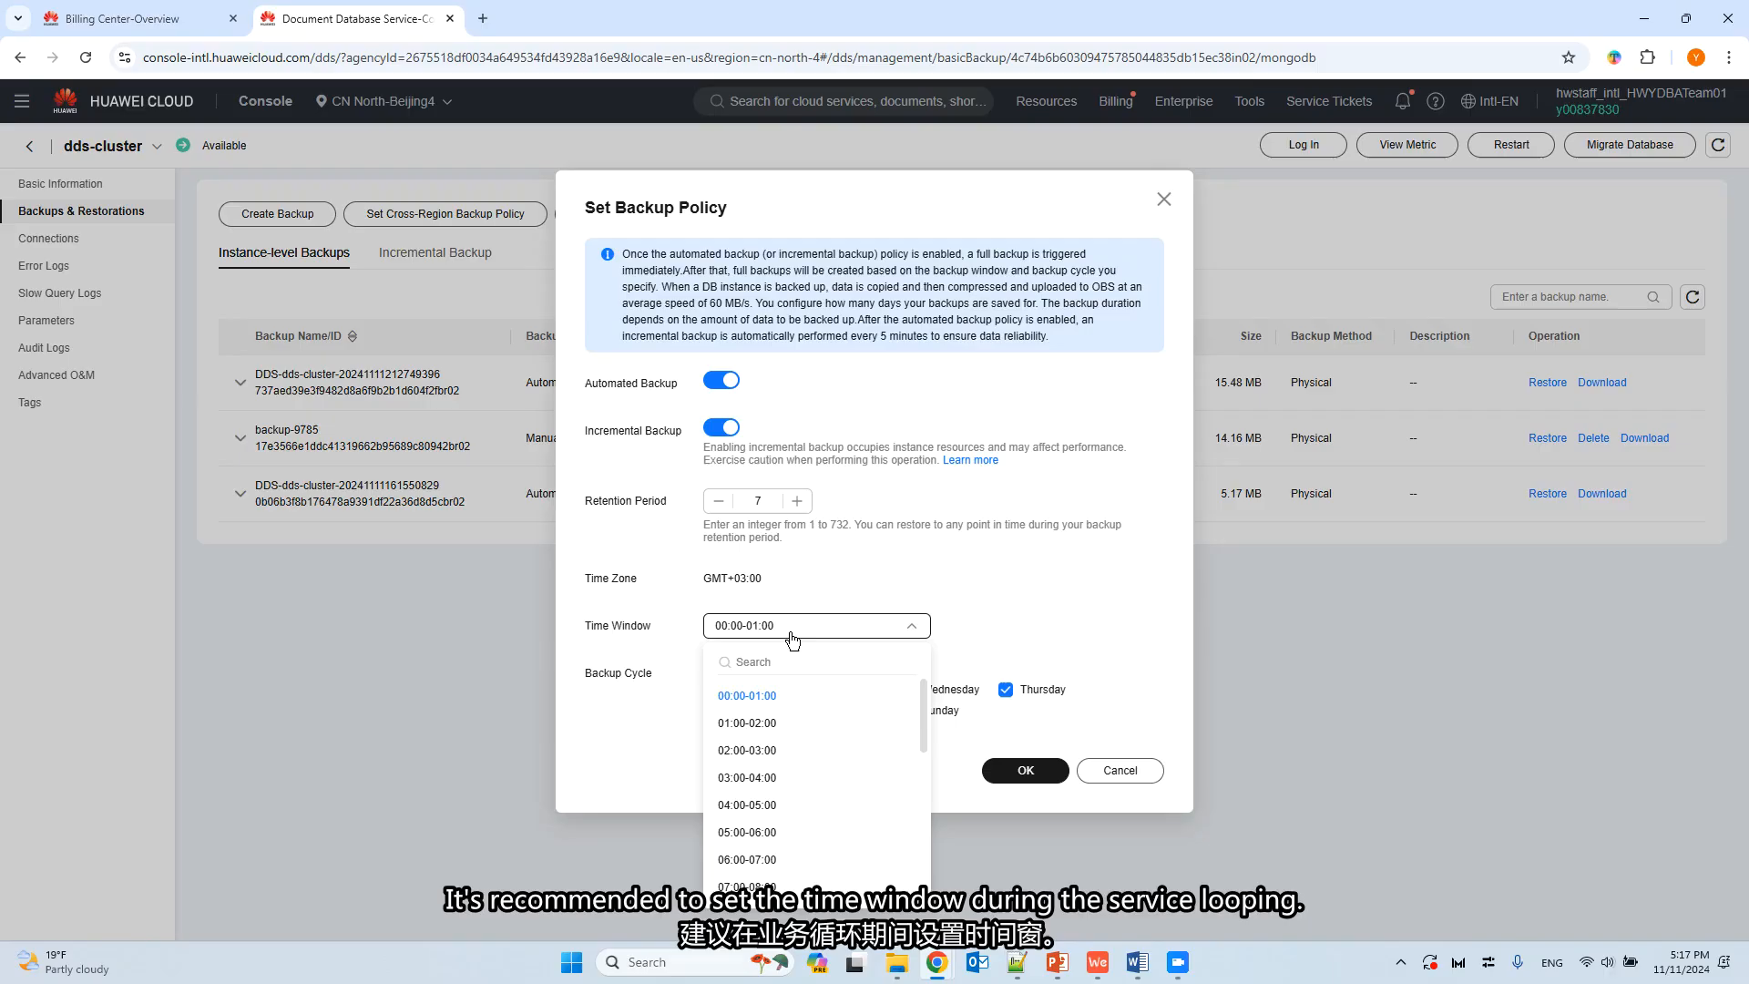
pyautogui.click(863, 582)
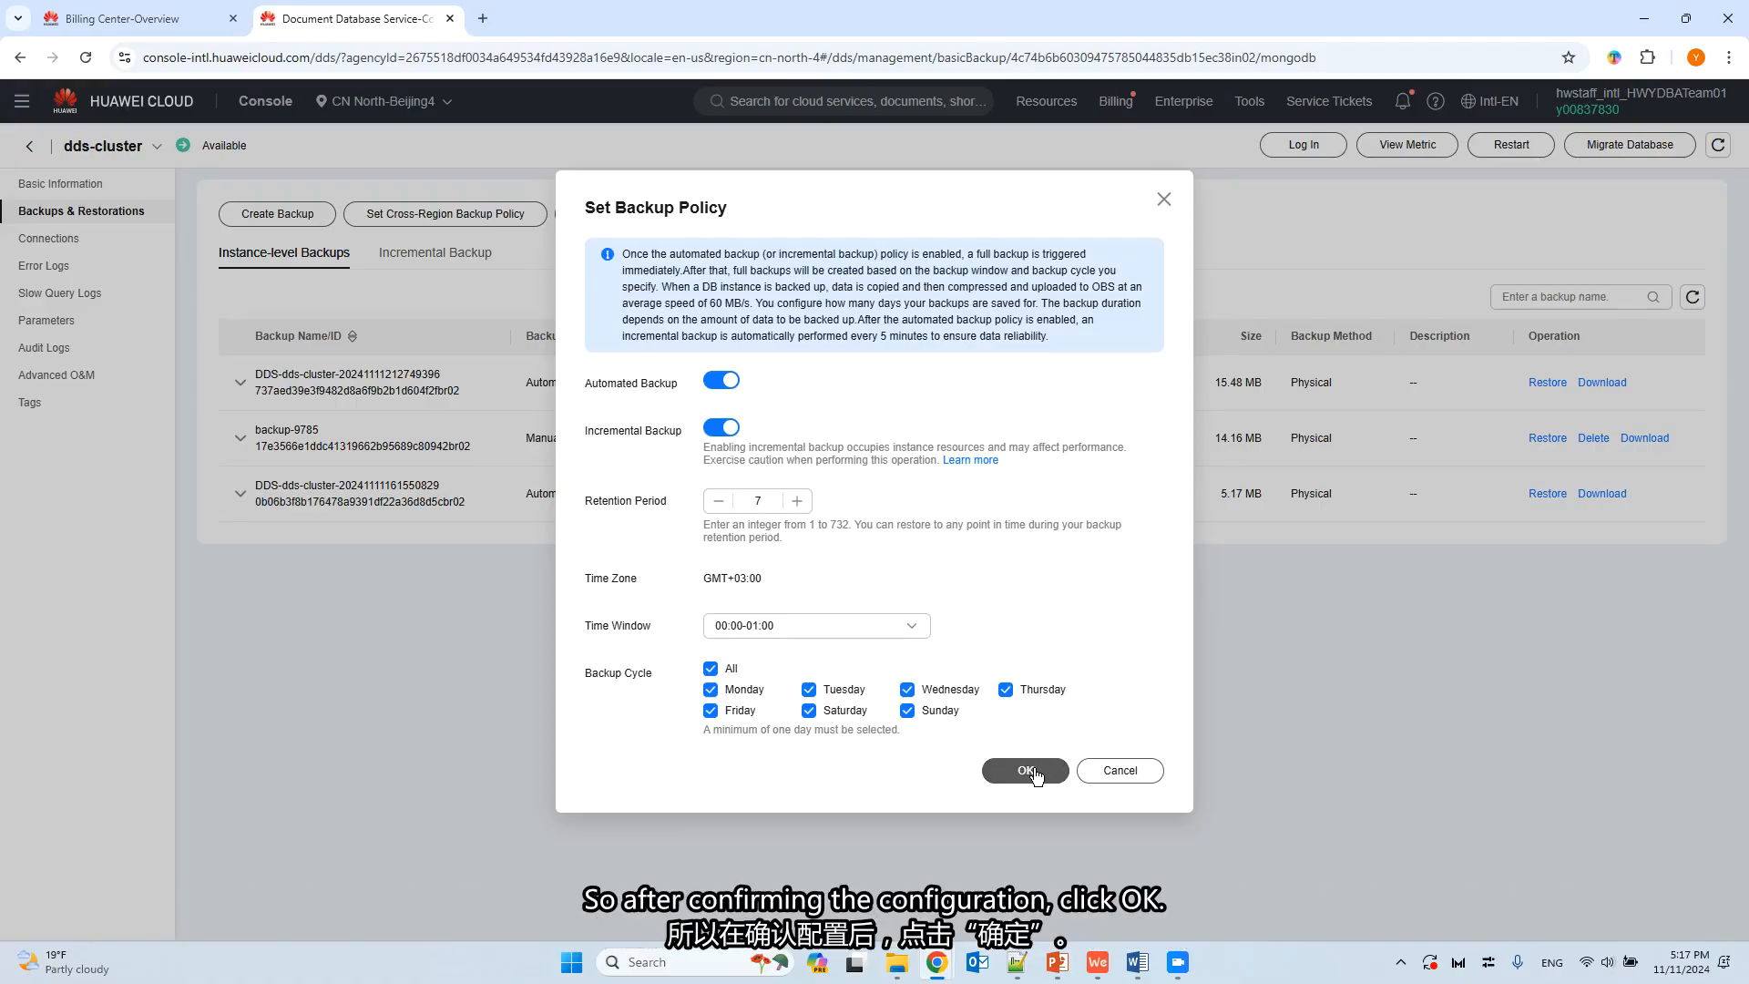
pyautogui.moveTo(1035, 776)
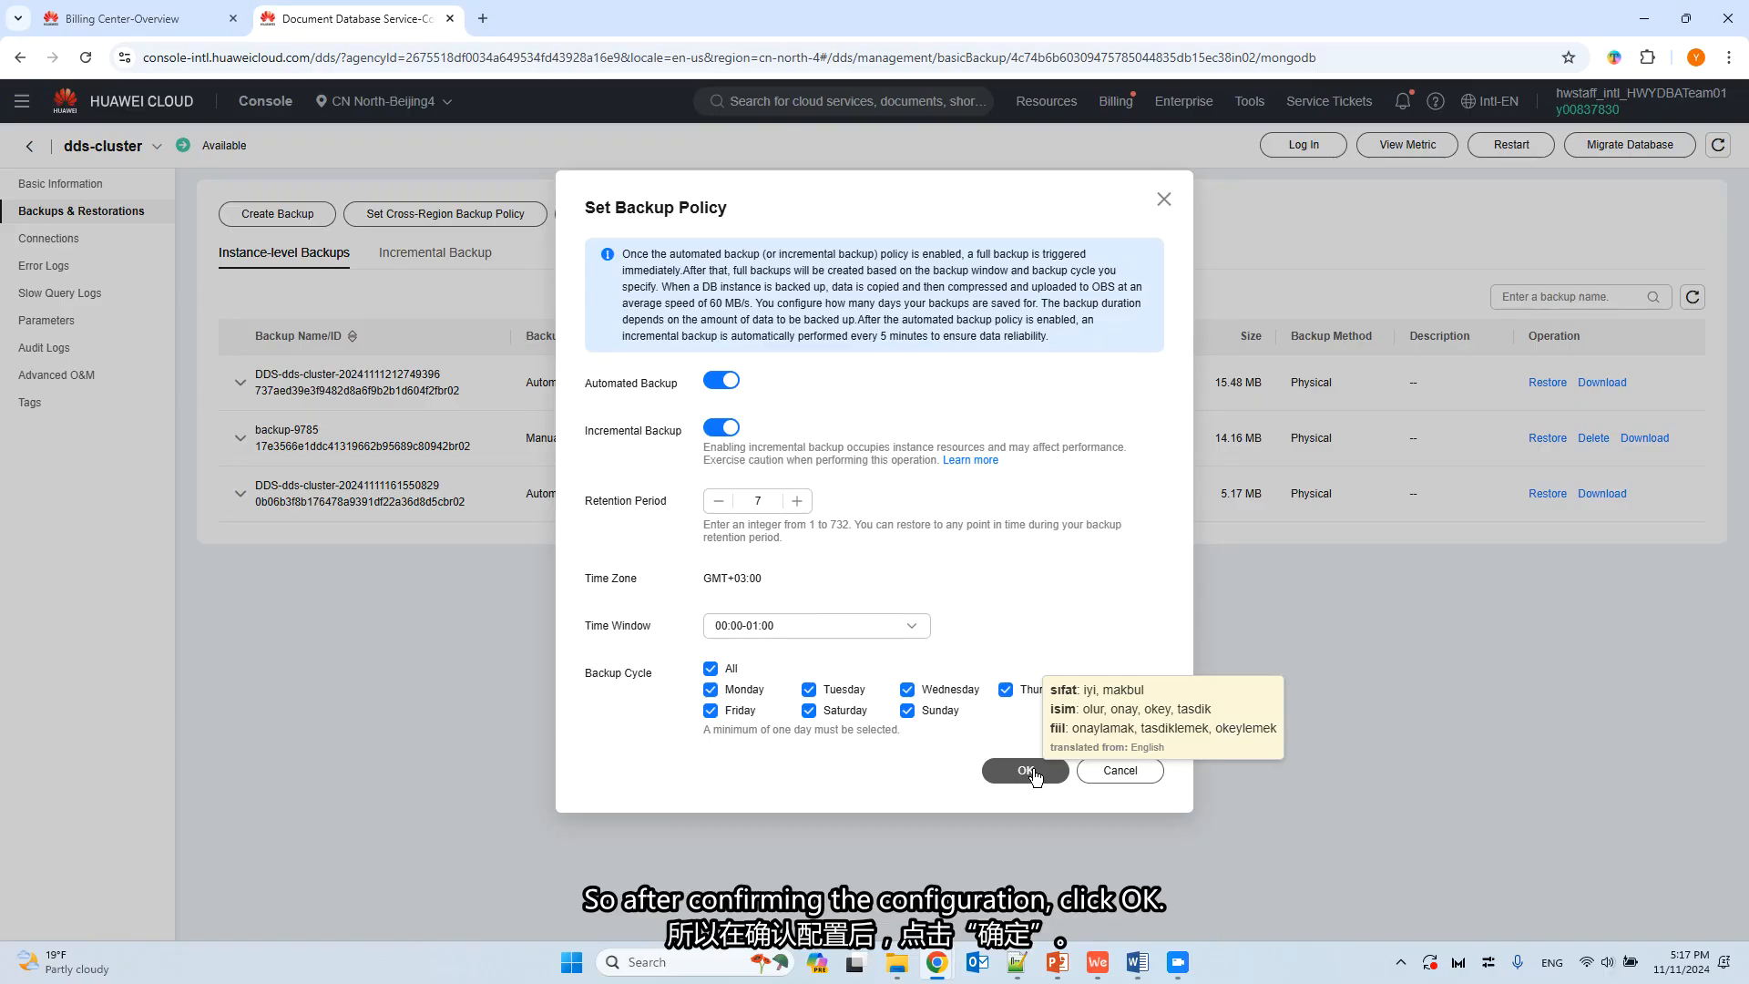
pyautogui.click(1034, 772)
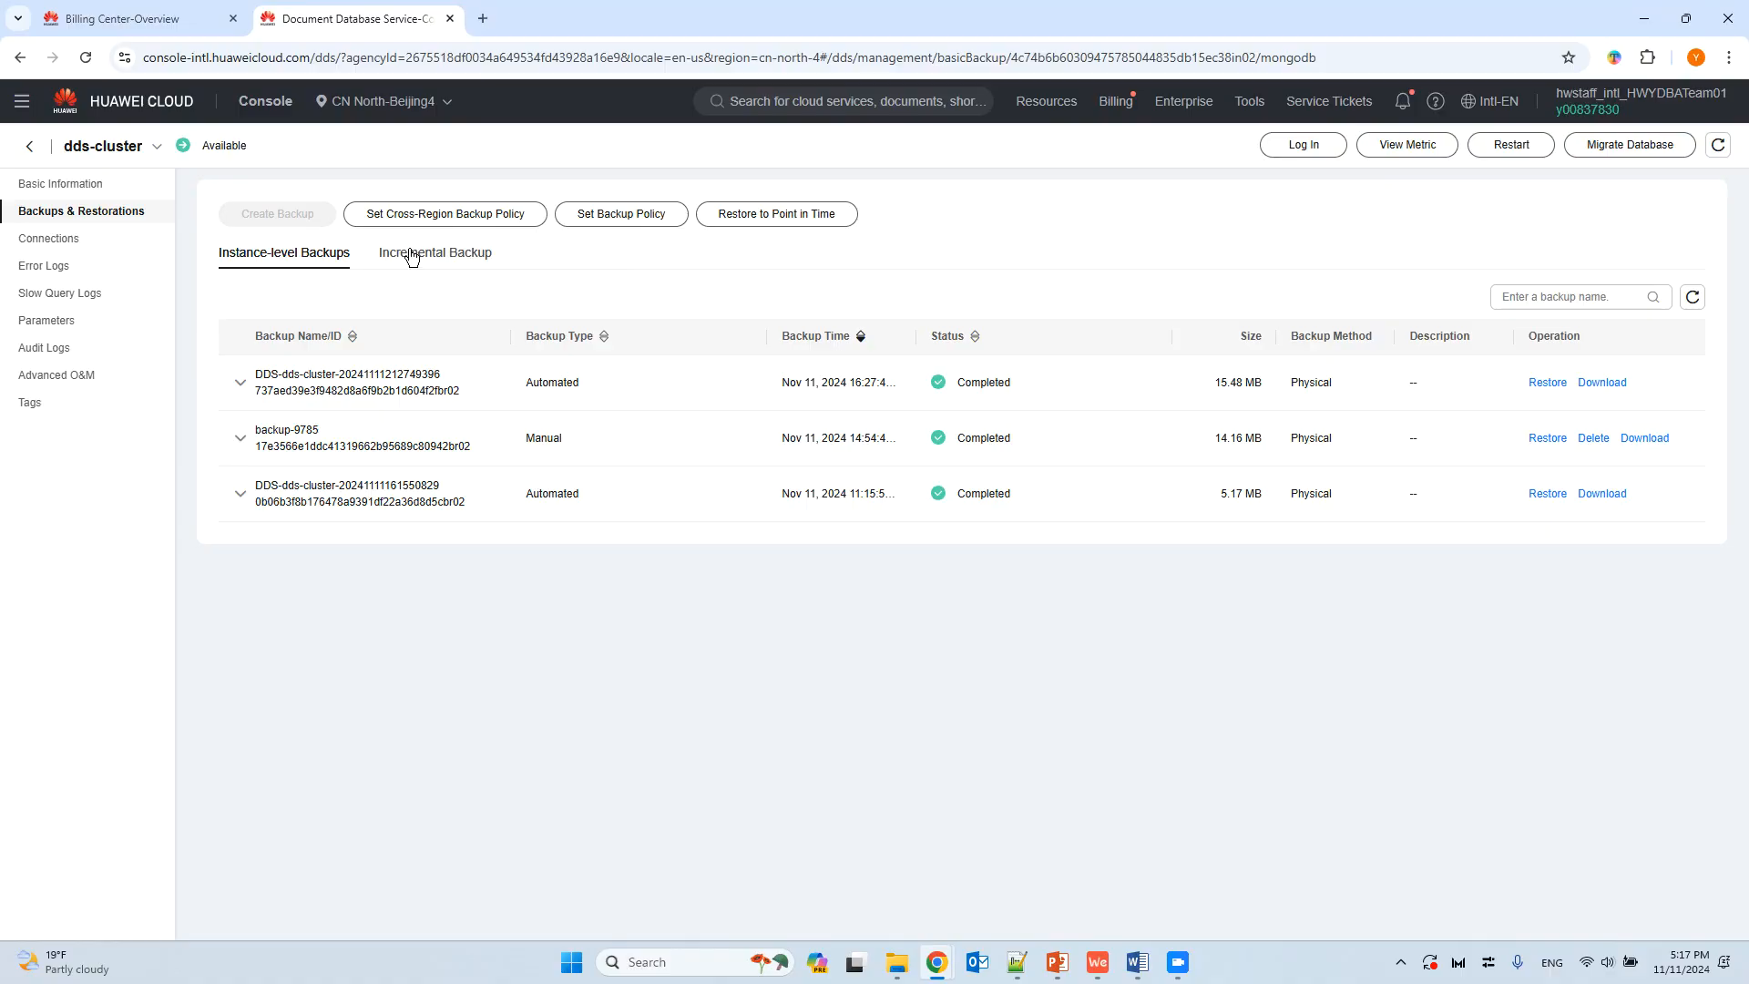
# Create a manual backup of dds-cluster named backup-demo with the description "backup for demo".
pyautogui.moveTo(292, 215)
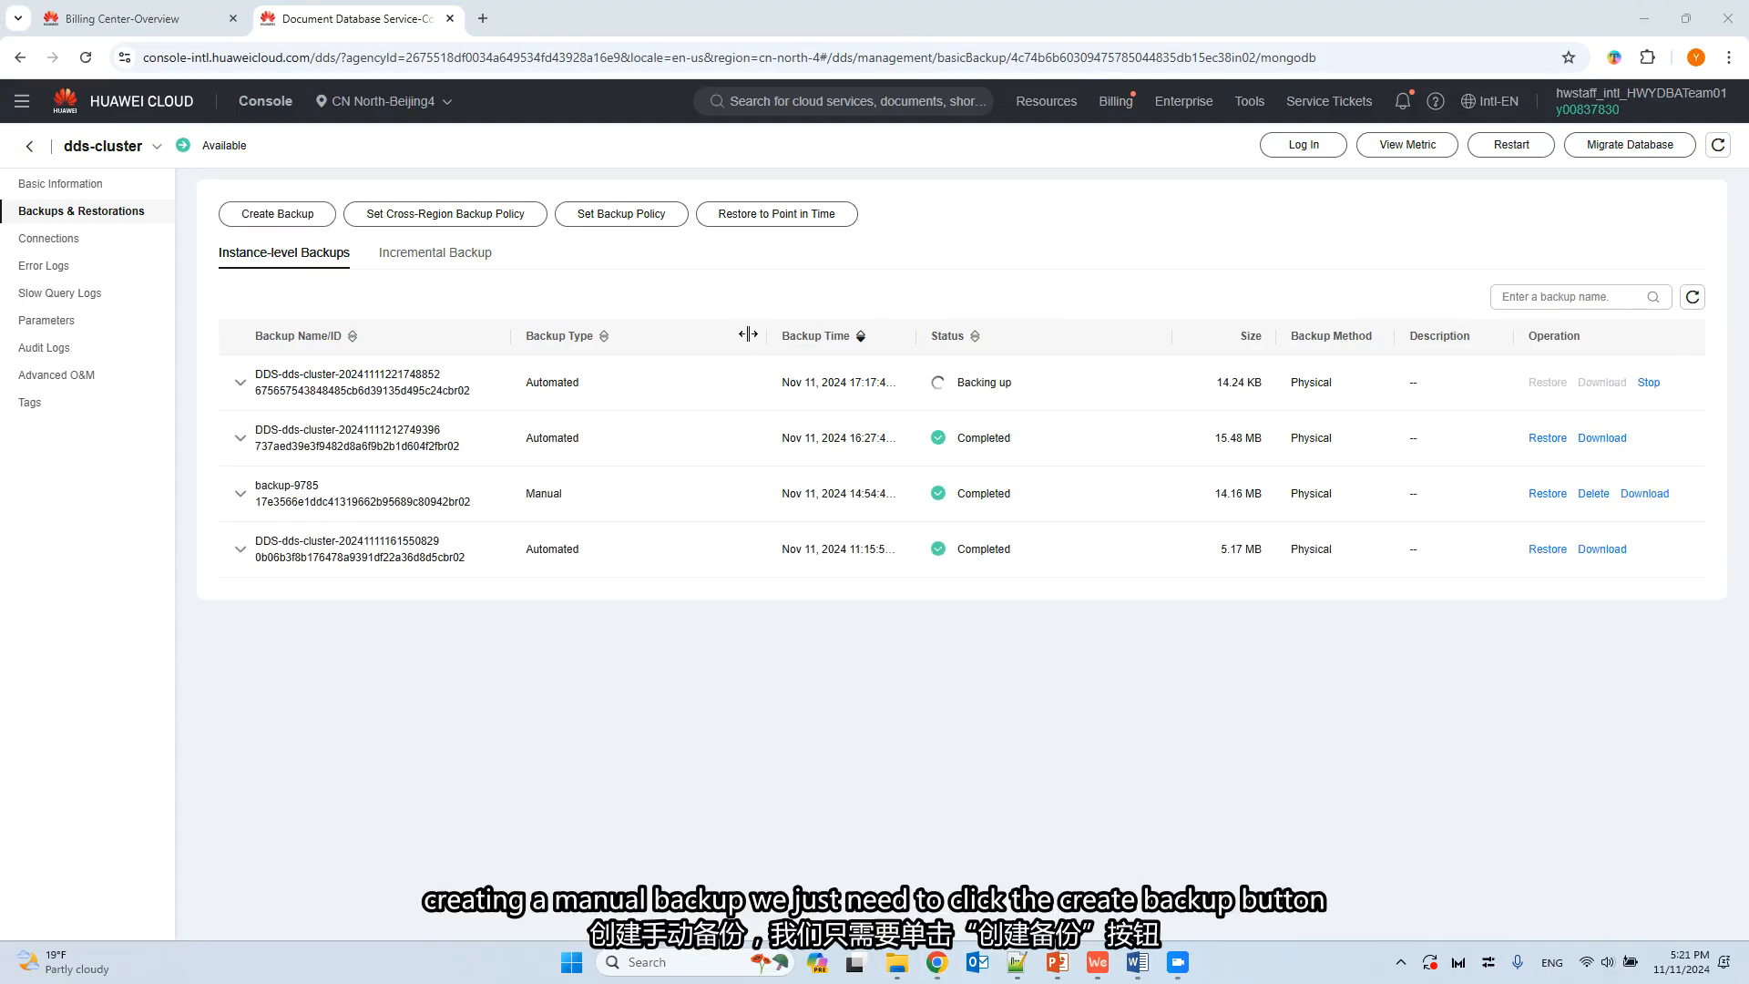
pyautogui.click(288, 219)
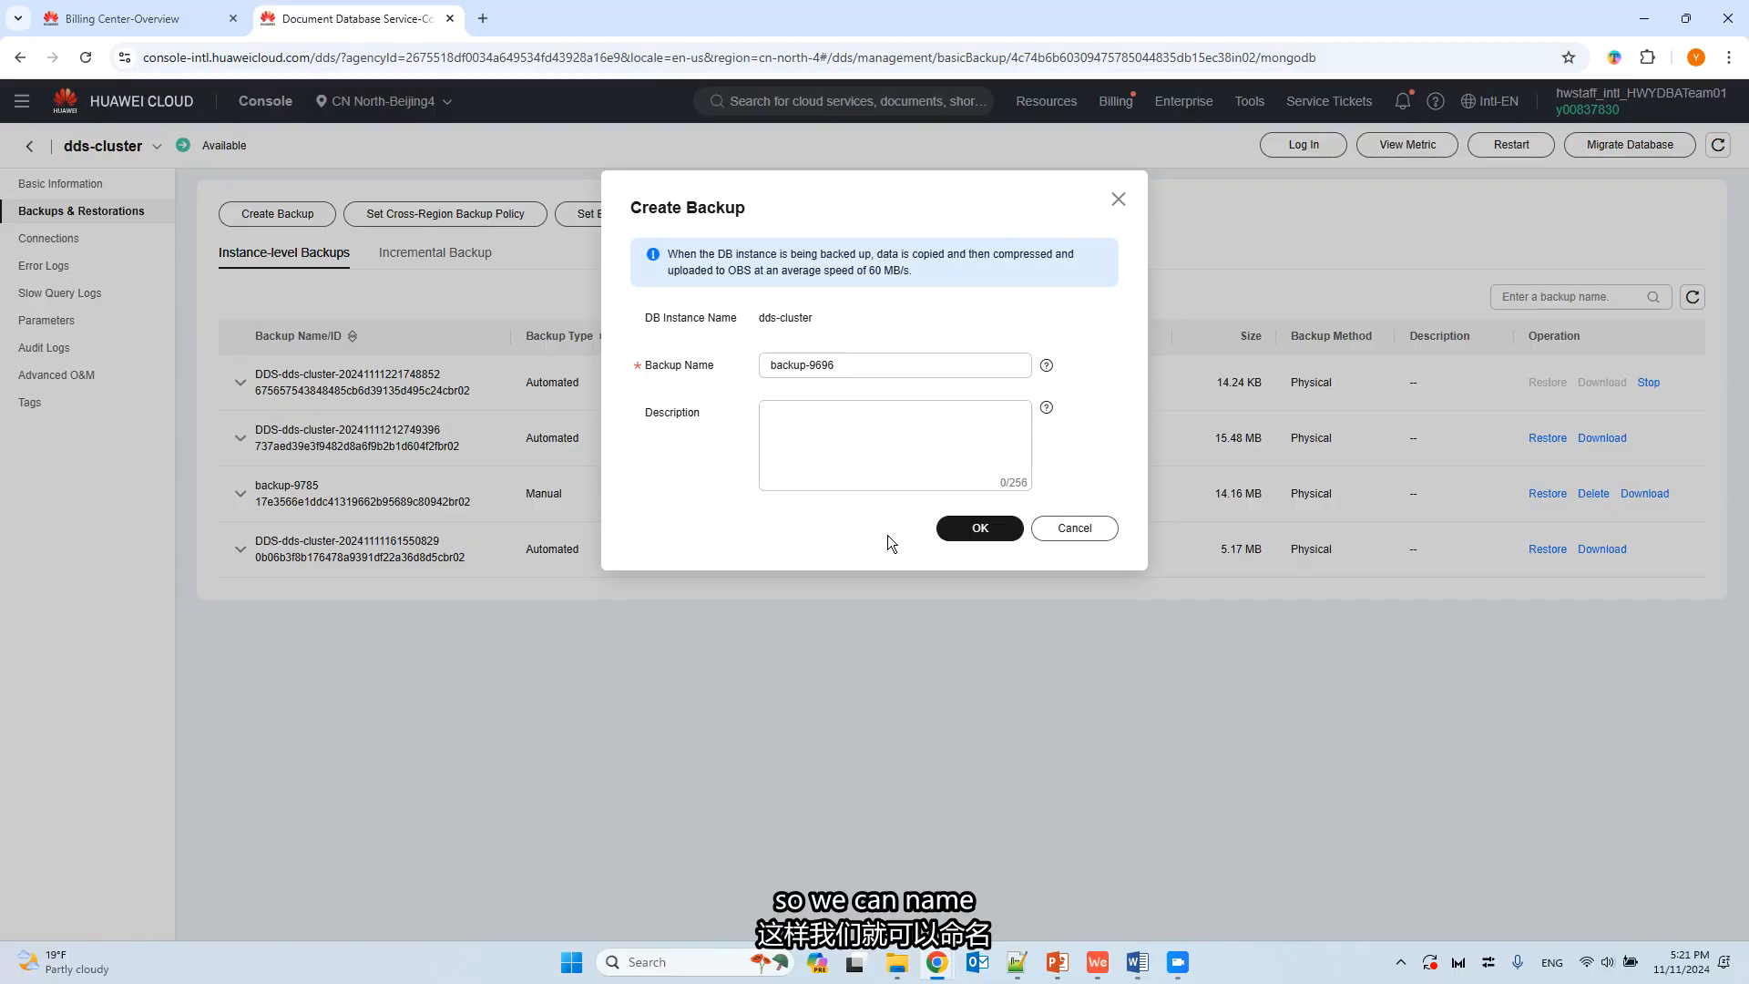
pyautogui.doubleClick(829, 365)
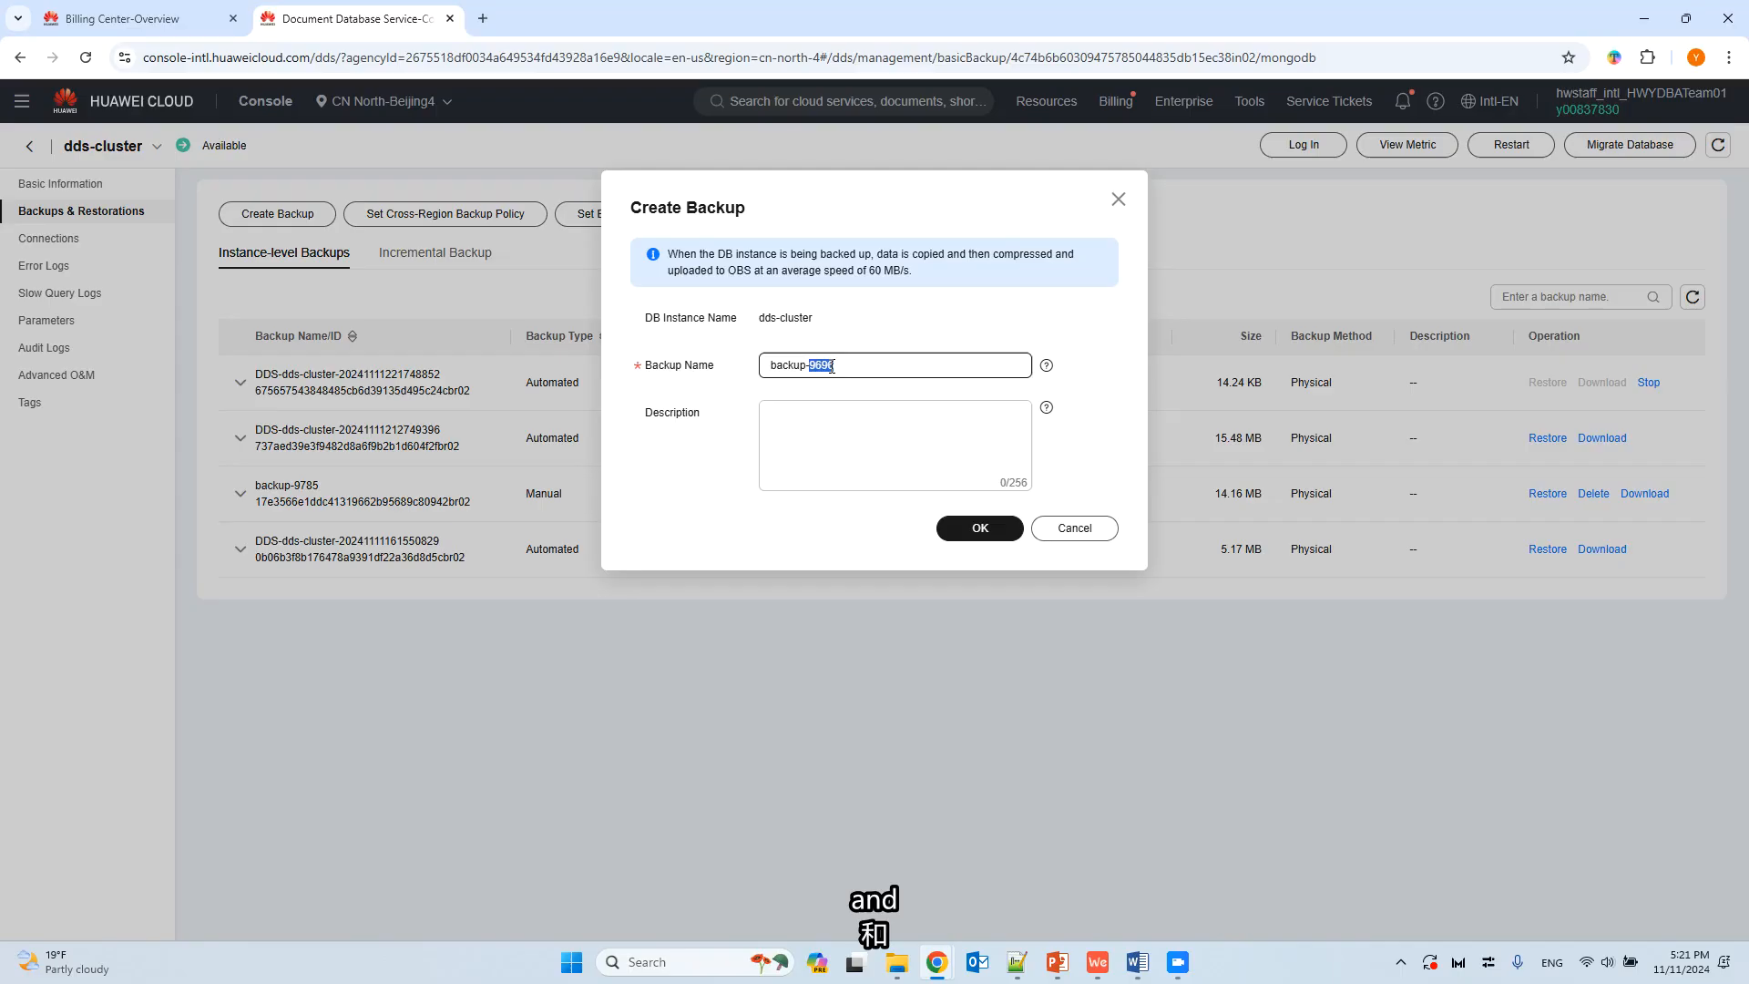
pyautogui.write('demo')
pyautogui.click(848, 423)
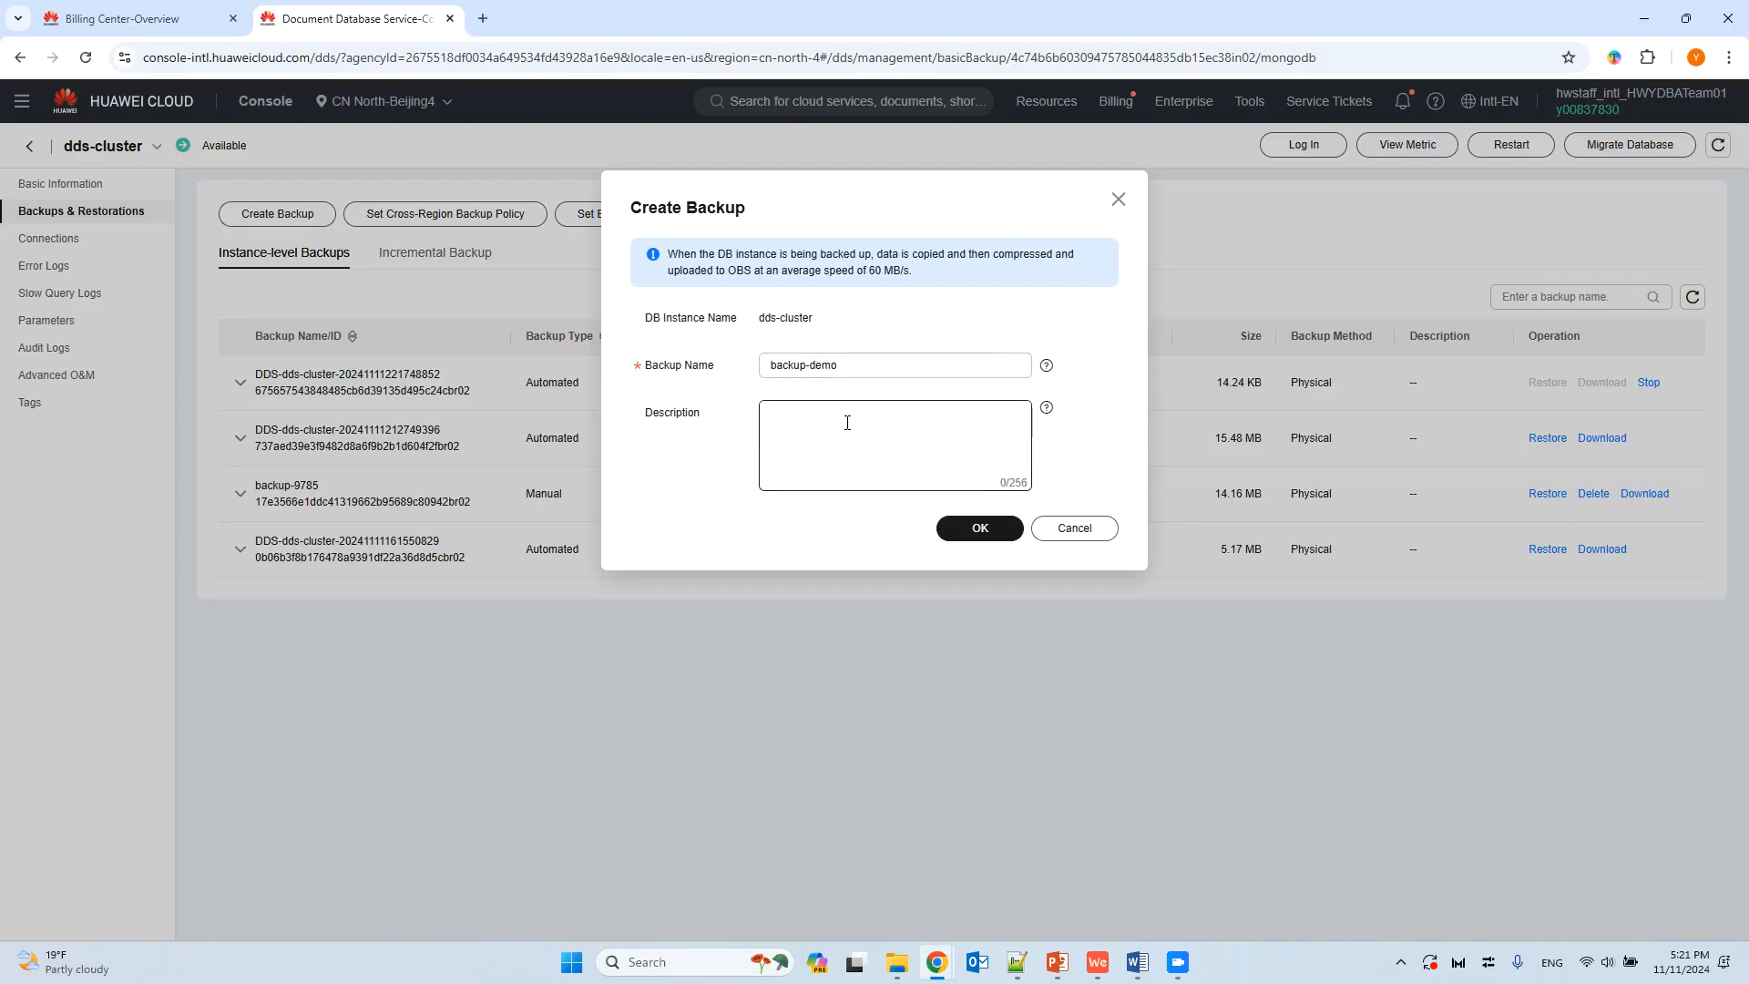
pyautogui.write('backup for demoo')
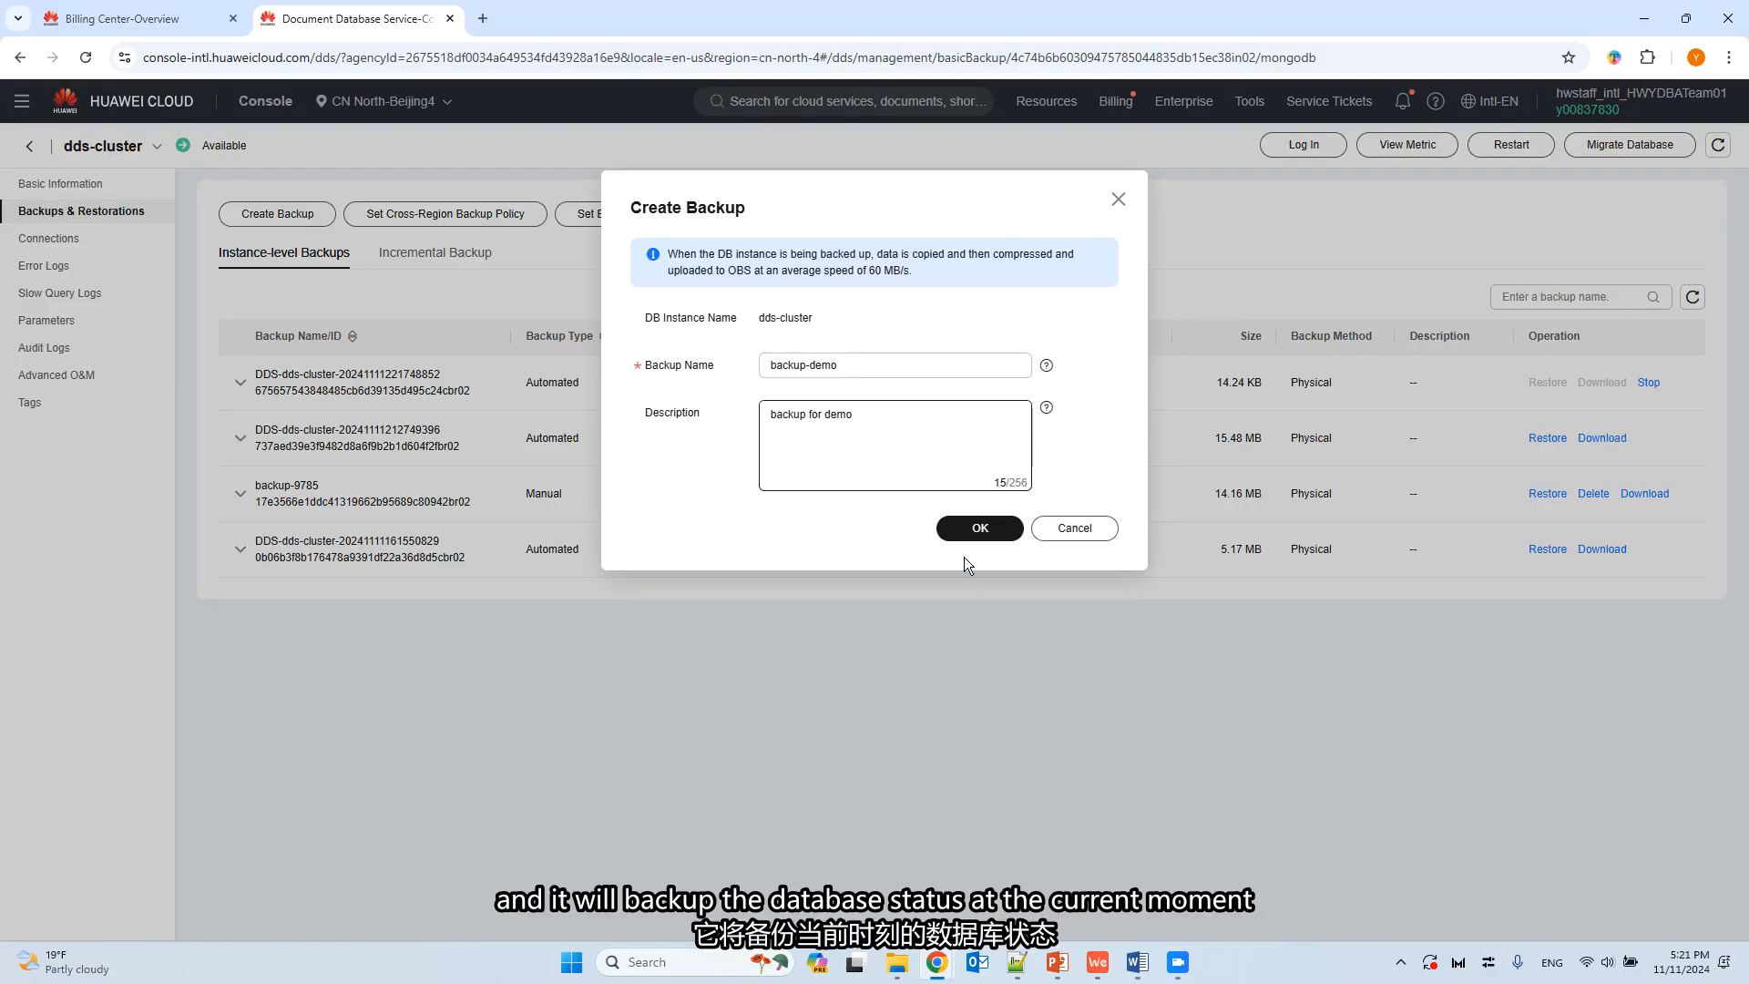
pyautogui.click(977, 538)
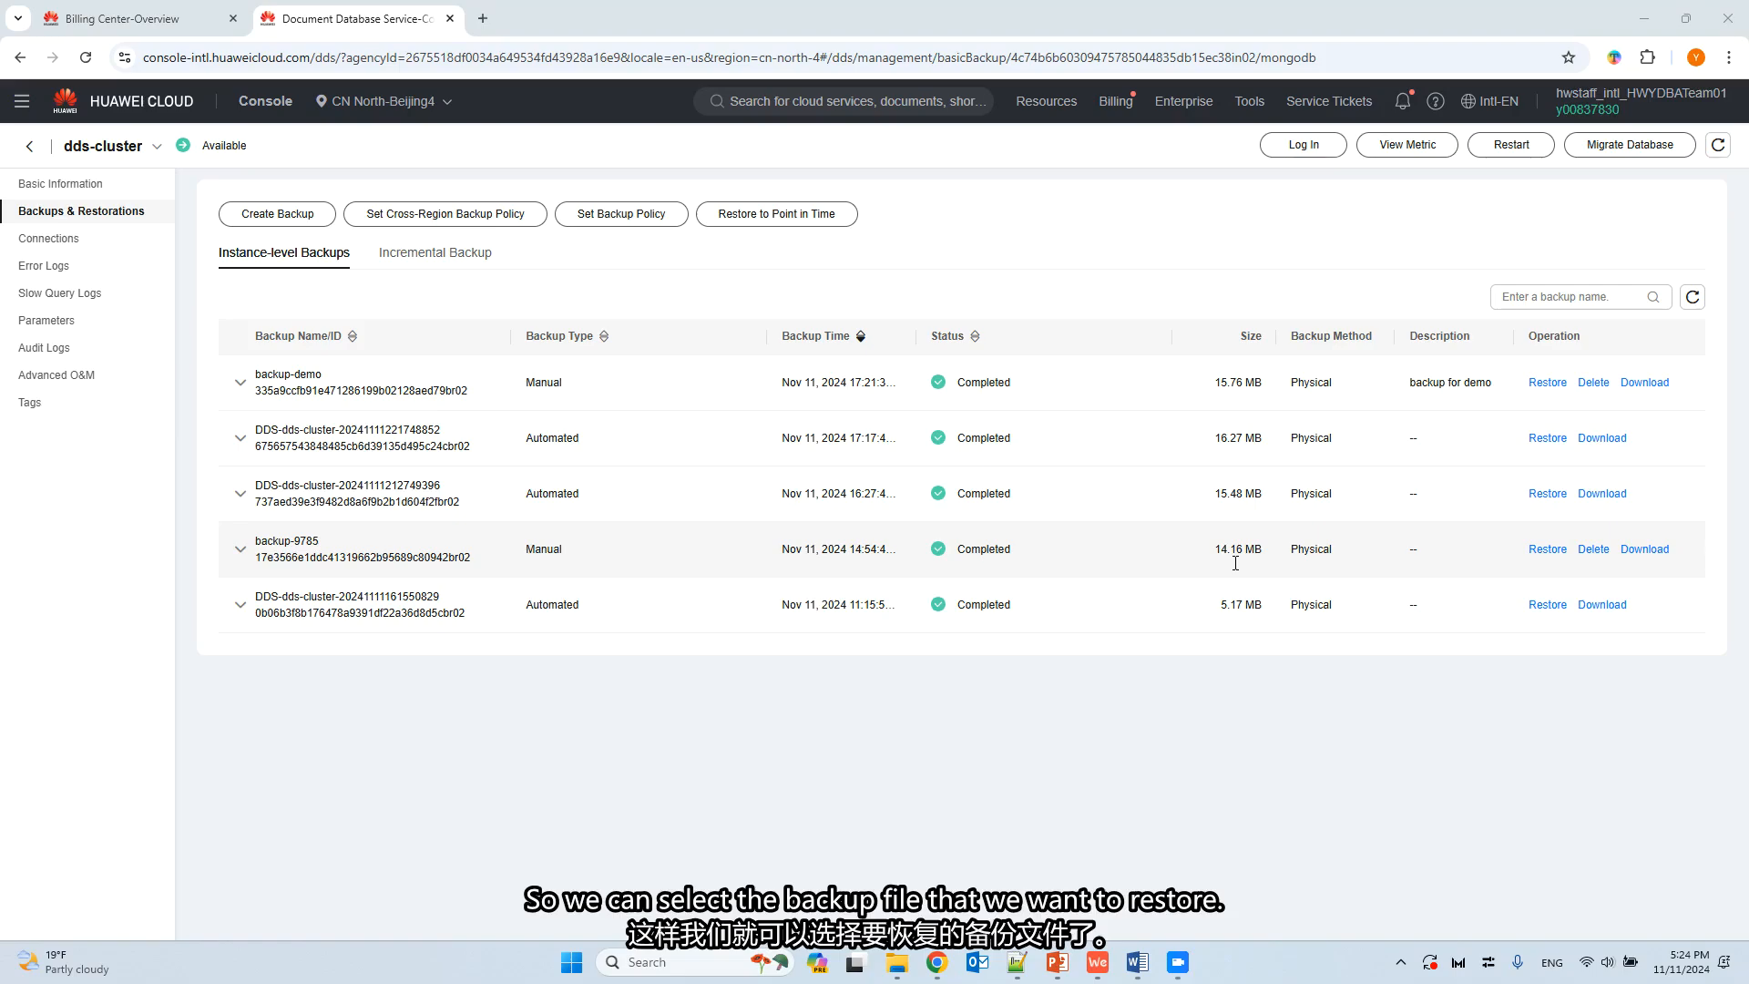
# Start restoring the backup-demo backup with Create New Instance as the restoration method.
pyautogui.click(1549, 382)
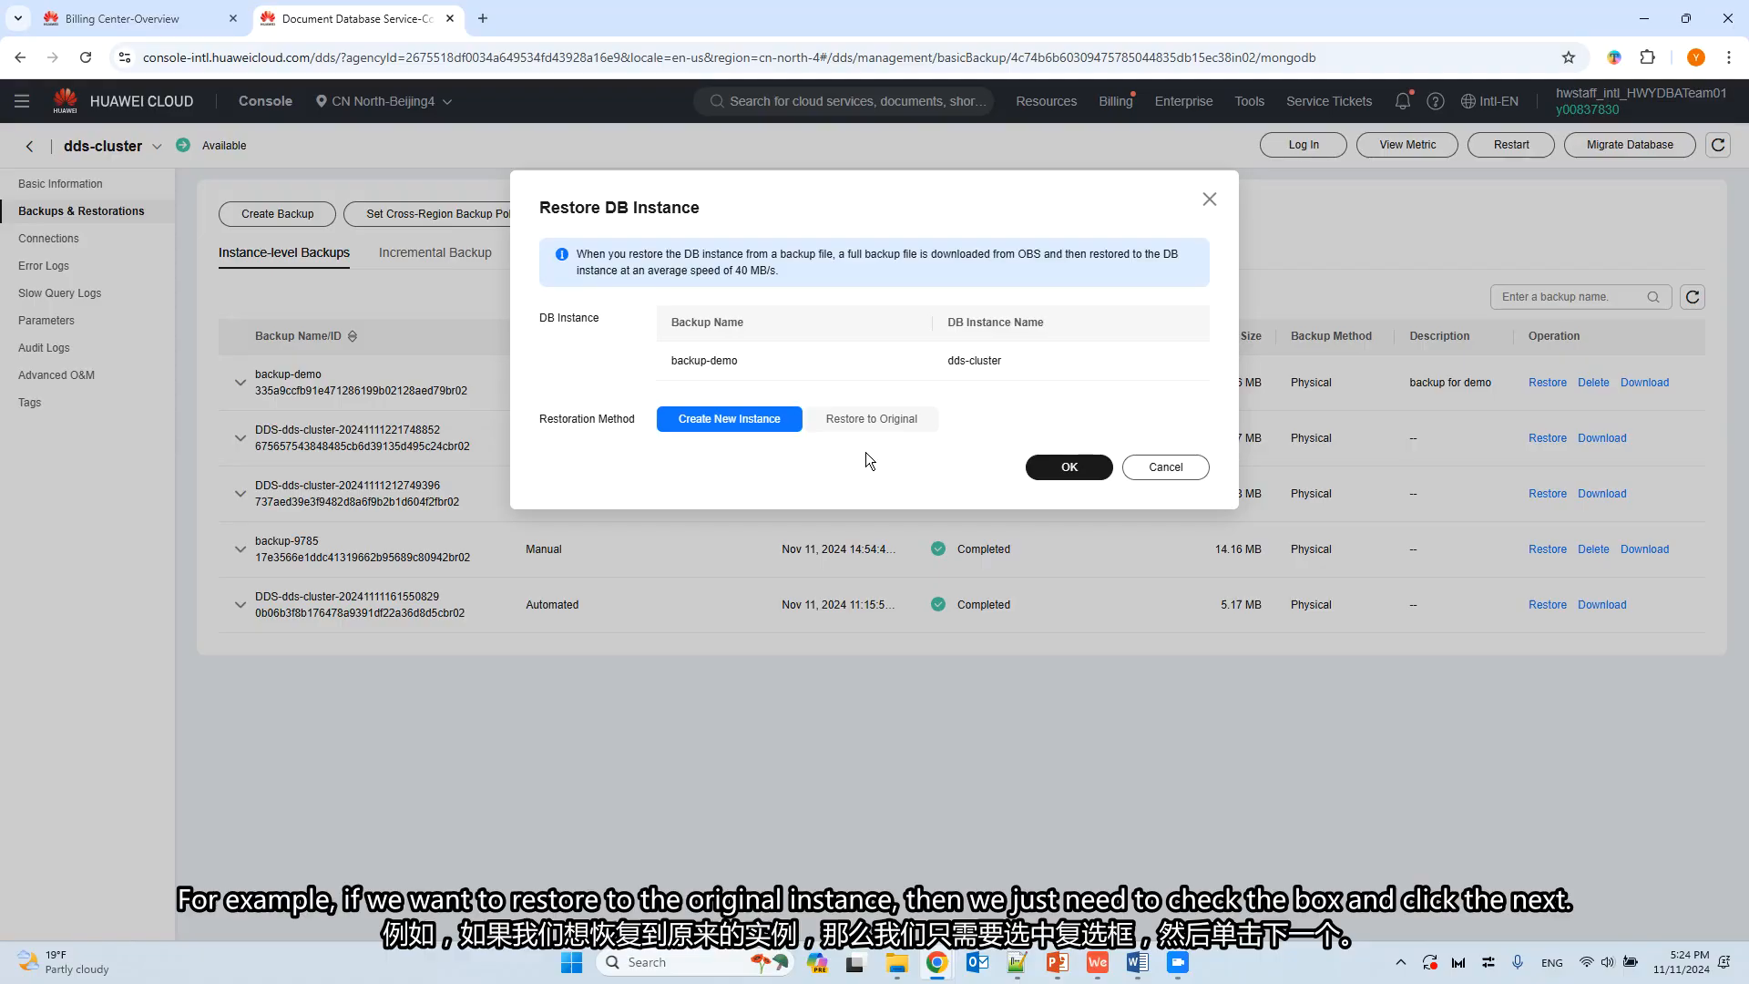
pyautogui.doubleClick(882, 432)
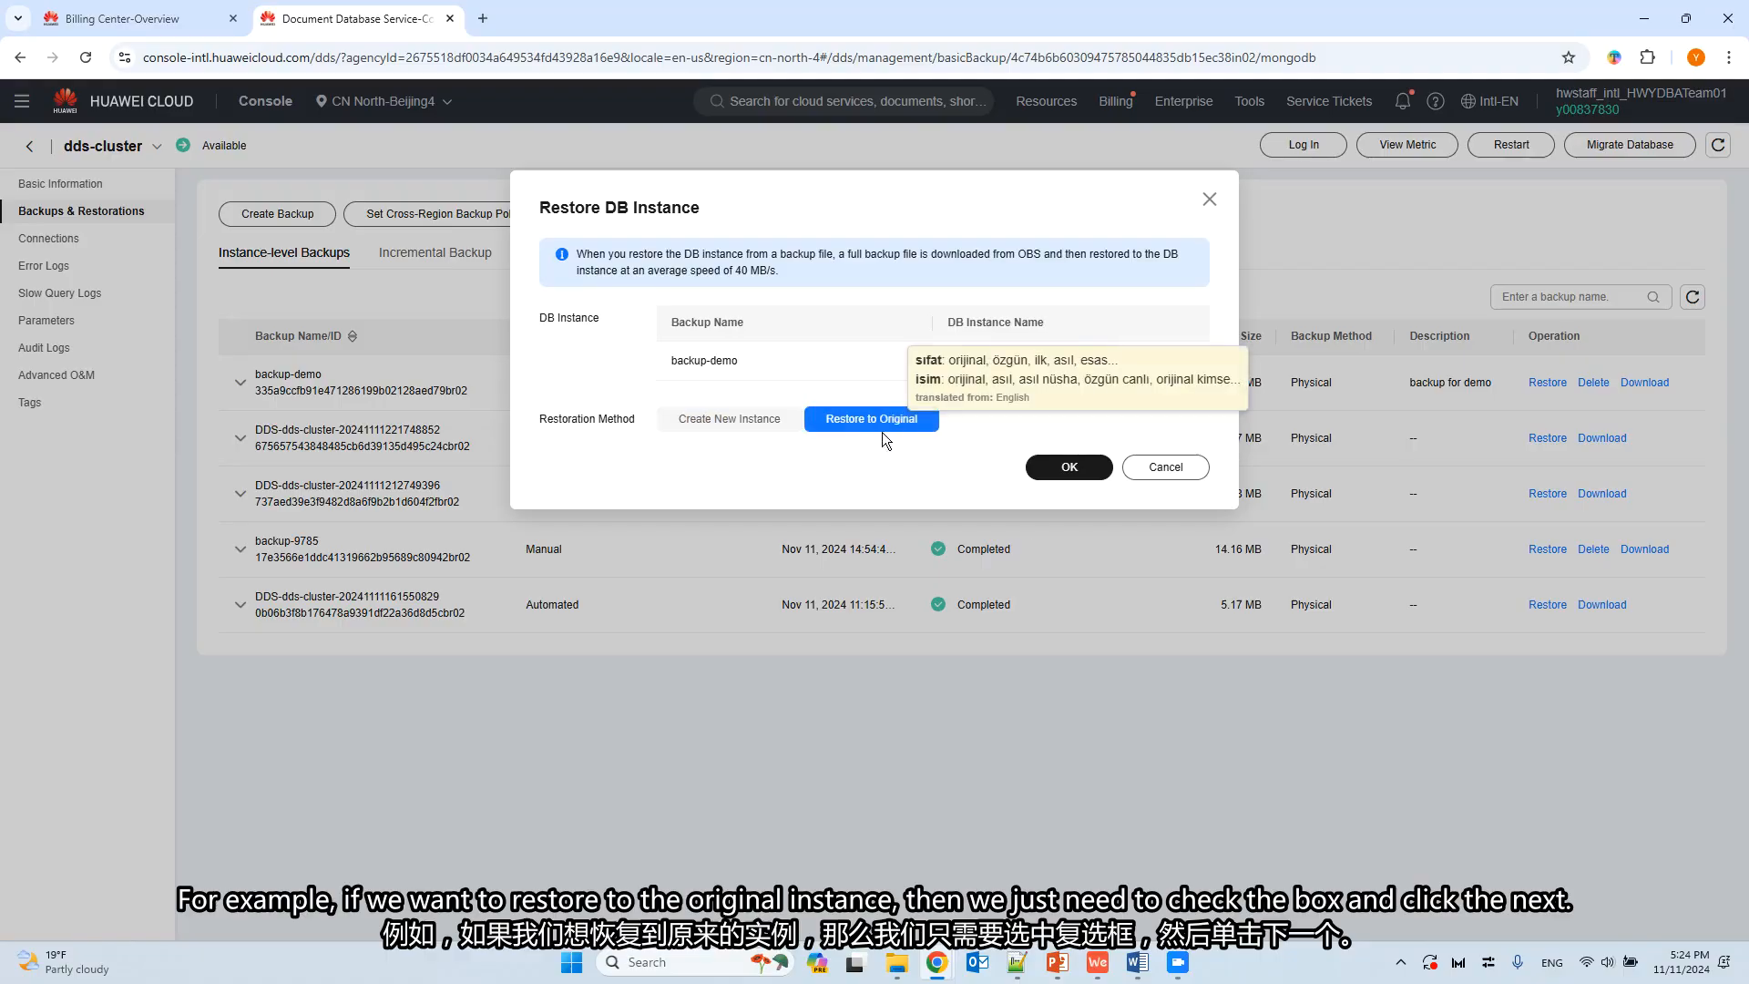
pyautogui.click(726, 426)
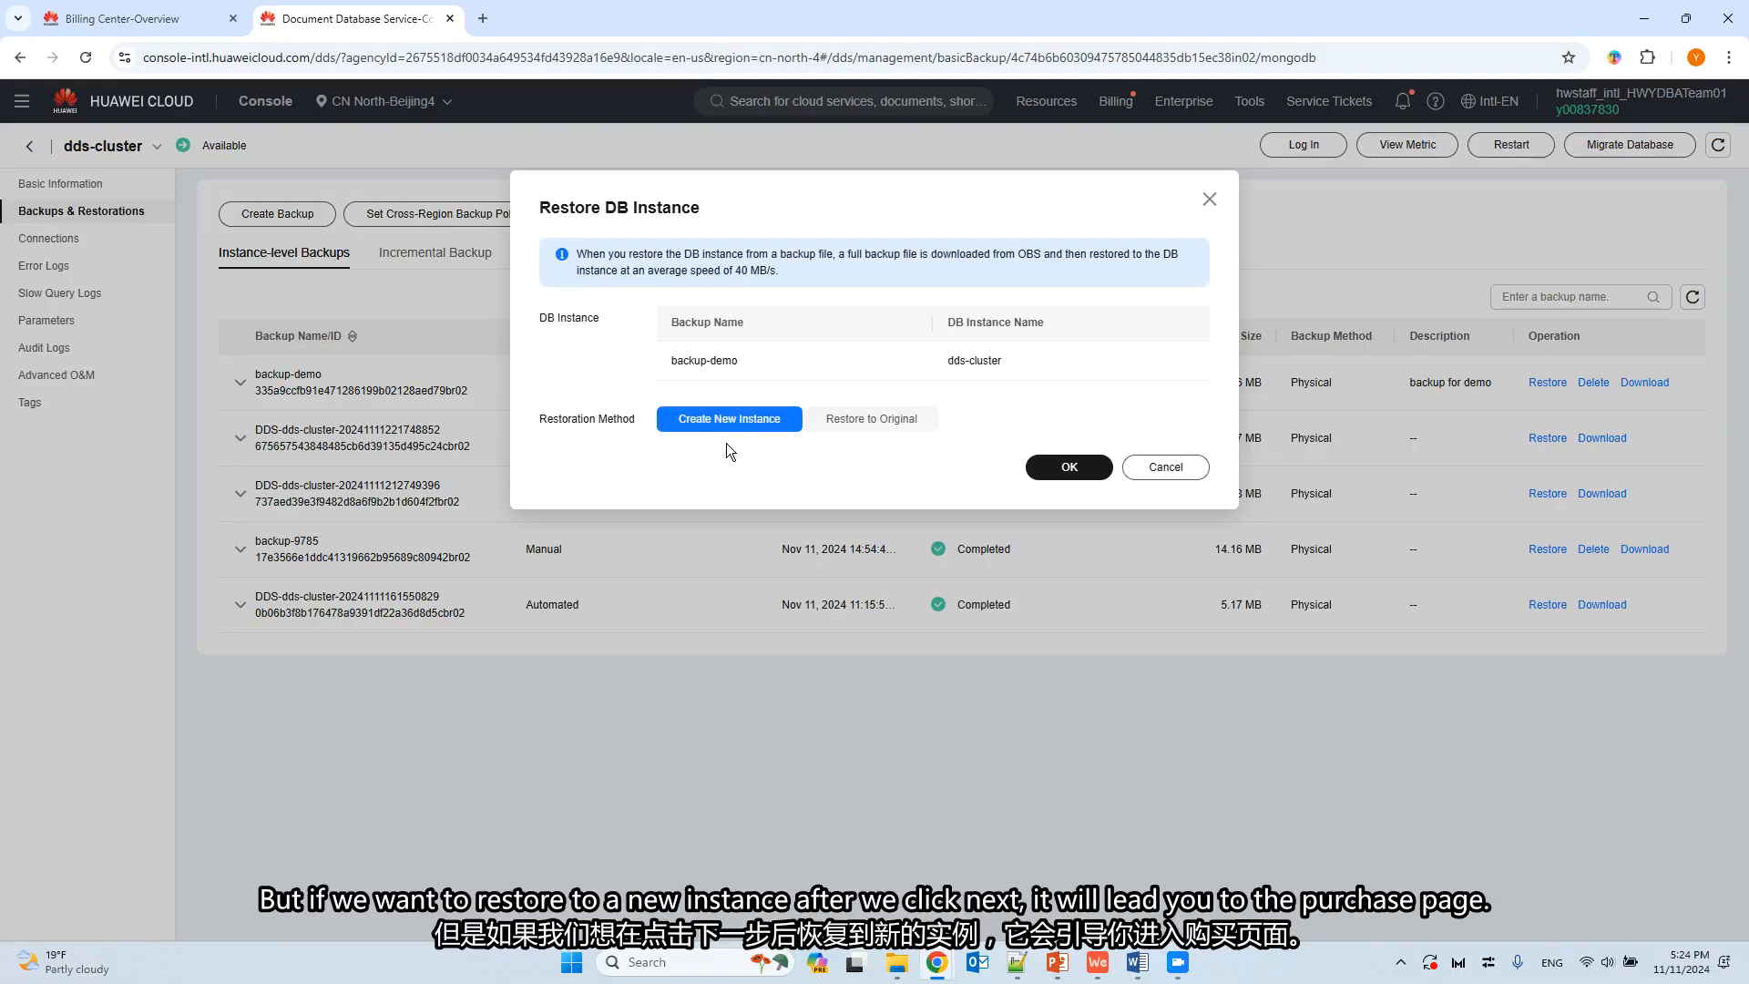
pyautogui.click(1071, 468)
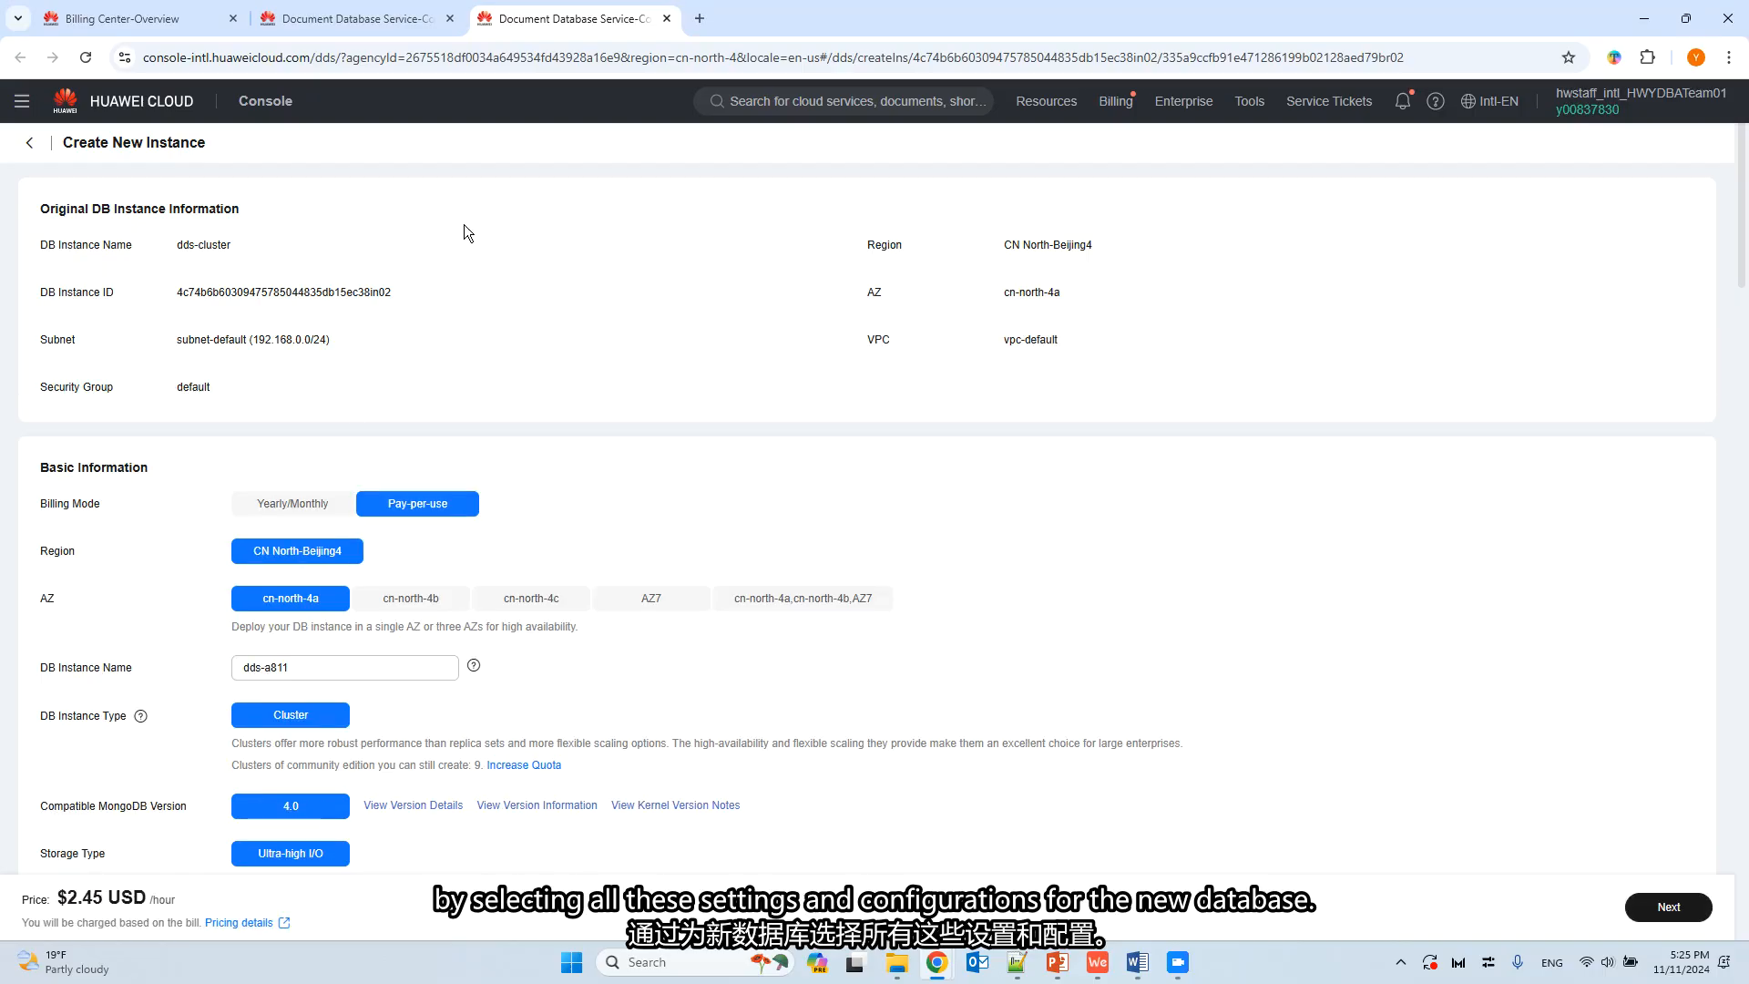
# Enter a new administrator password for the new DB instance, leaving the preset instance configuration as it is.
pyautogui.scroll(-2, 413, 364)
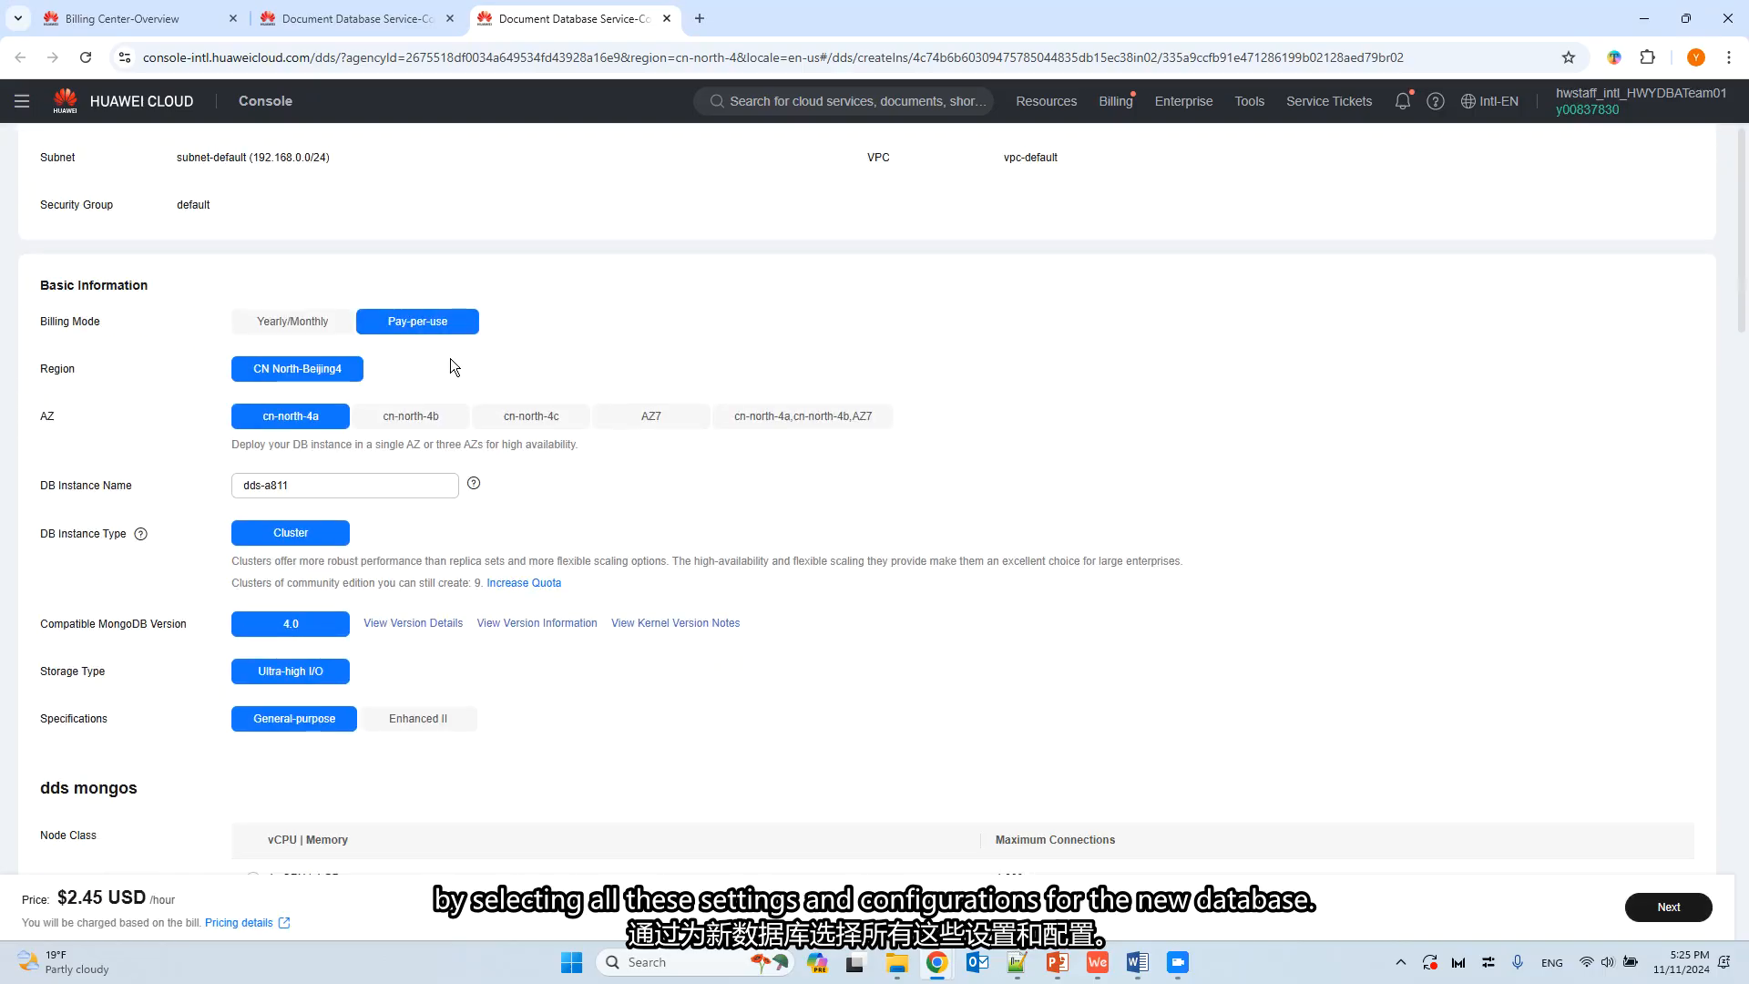
pyautogui.scroll(-8, 410, 345)
pyautogui.scroll(-4, 411, 347)
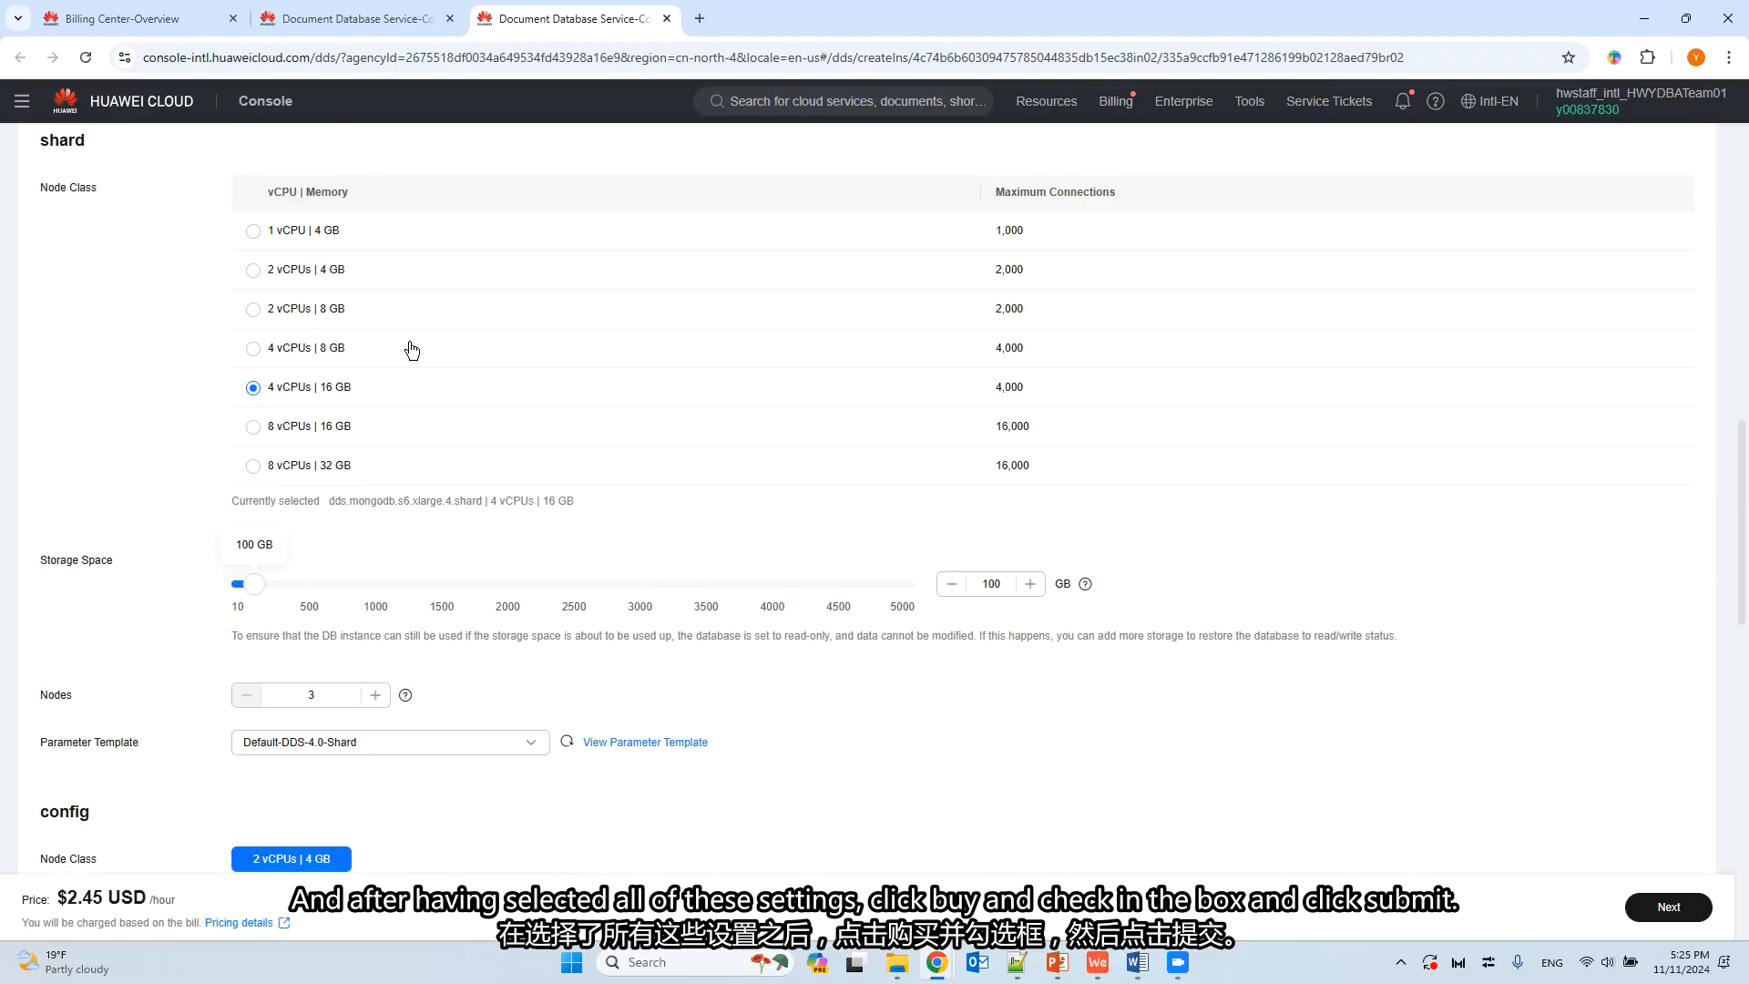
pyautogui.scroll(-9, 412, 349)
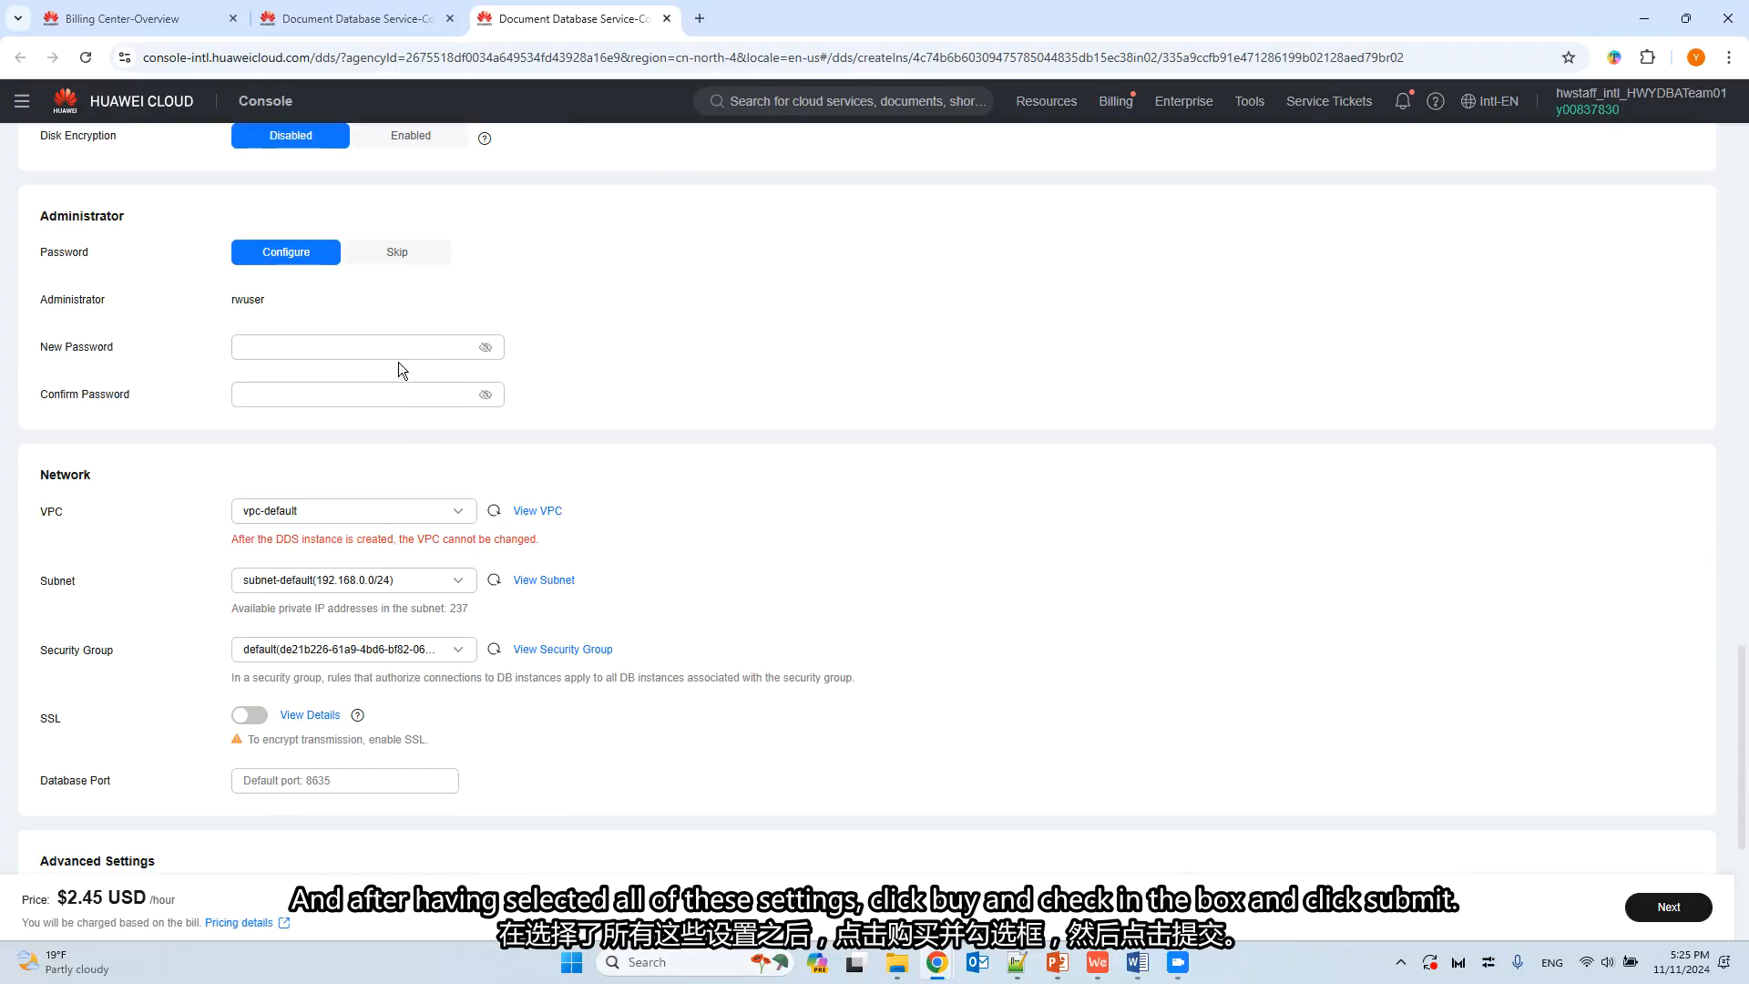
pyautogui.scroll(-3, 415, 341)
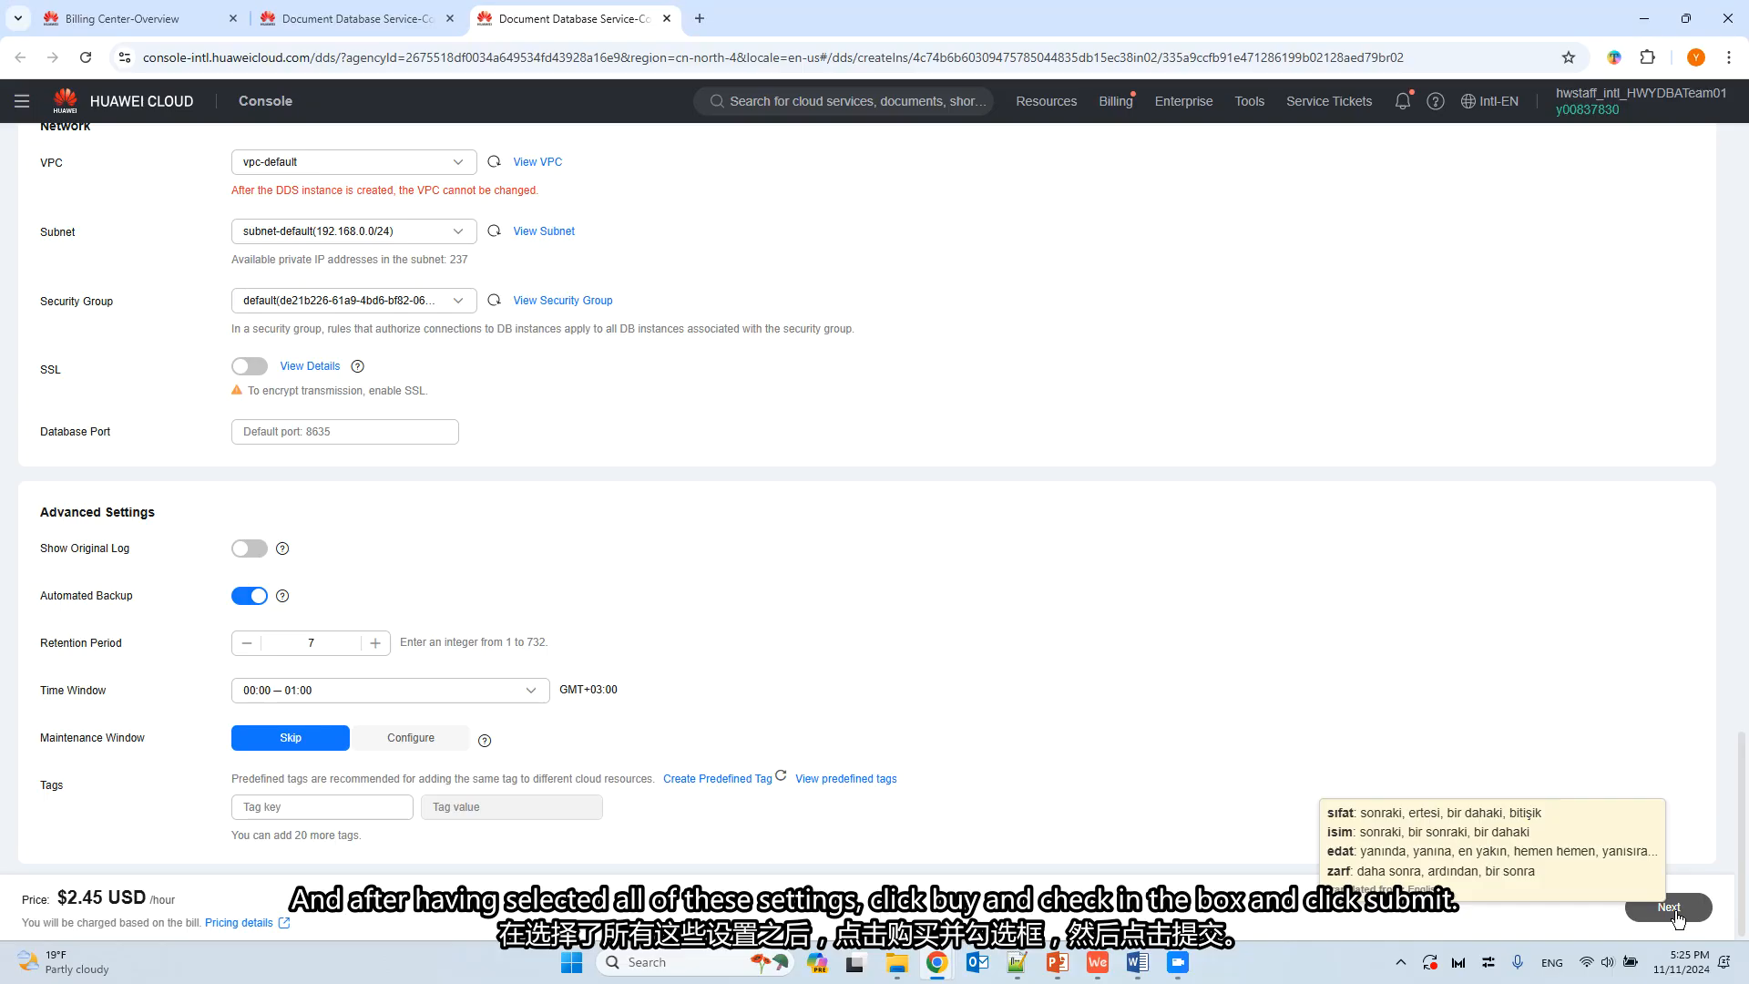
pyautogui.scroll(5, 783, 533)
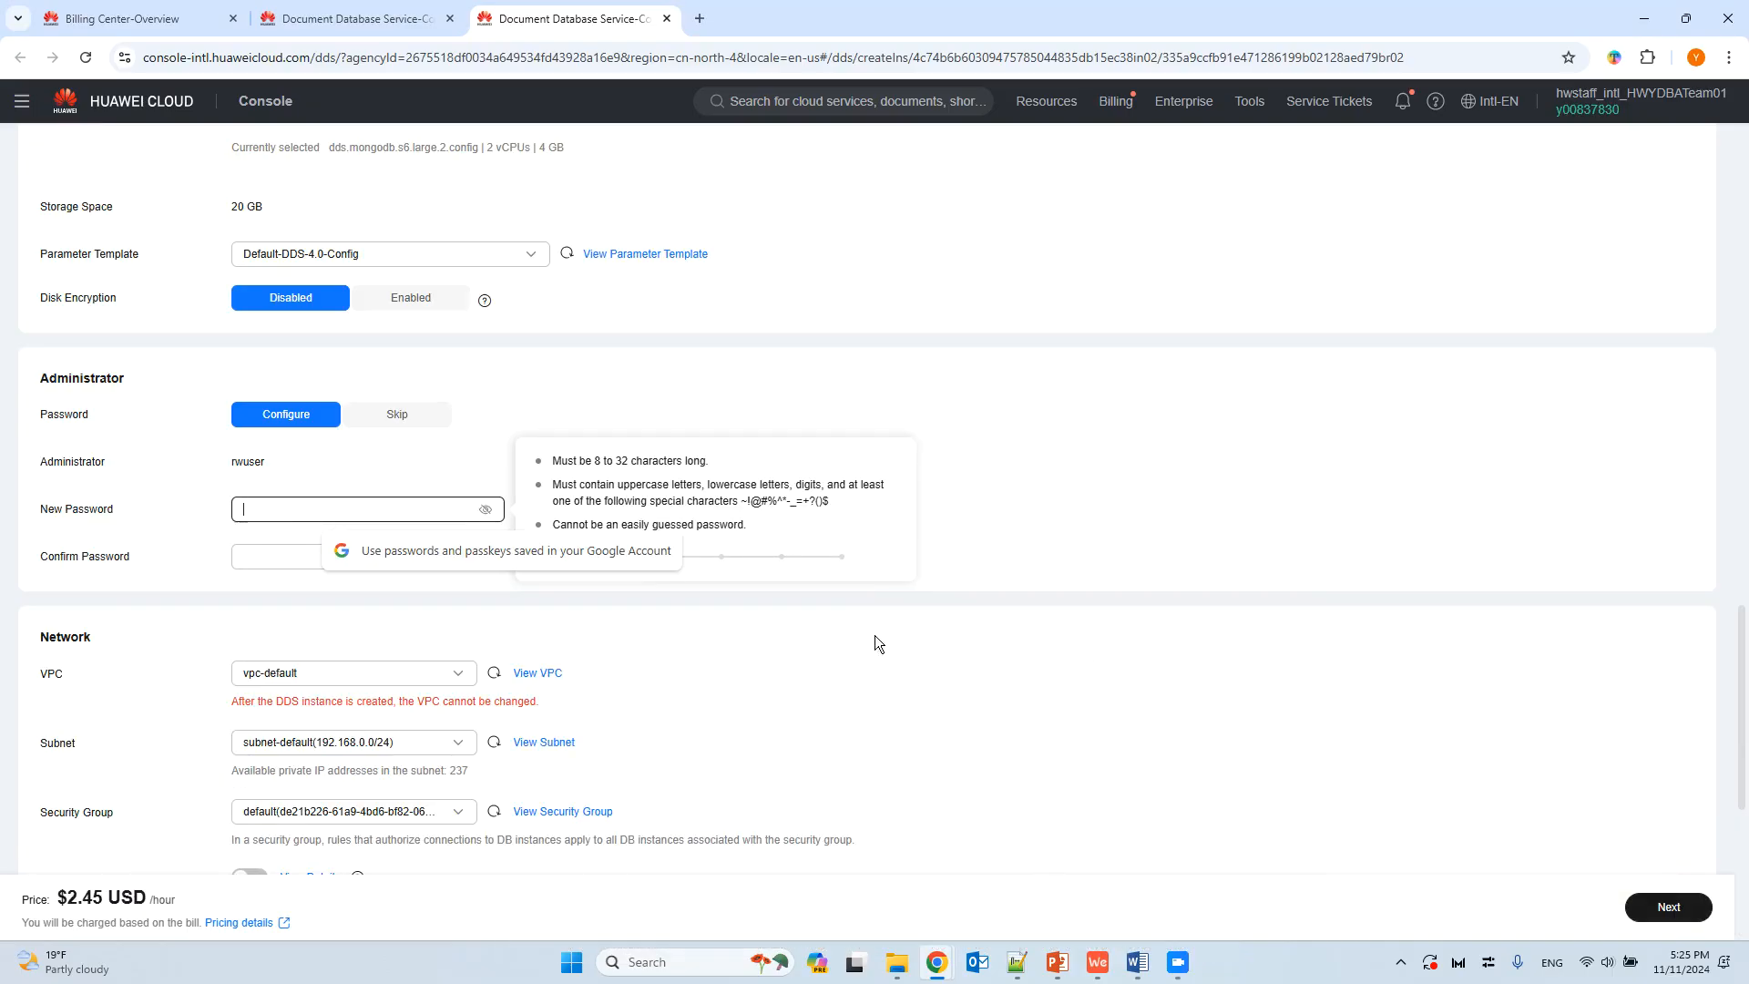
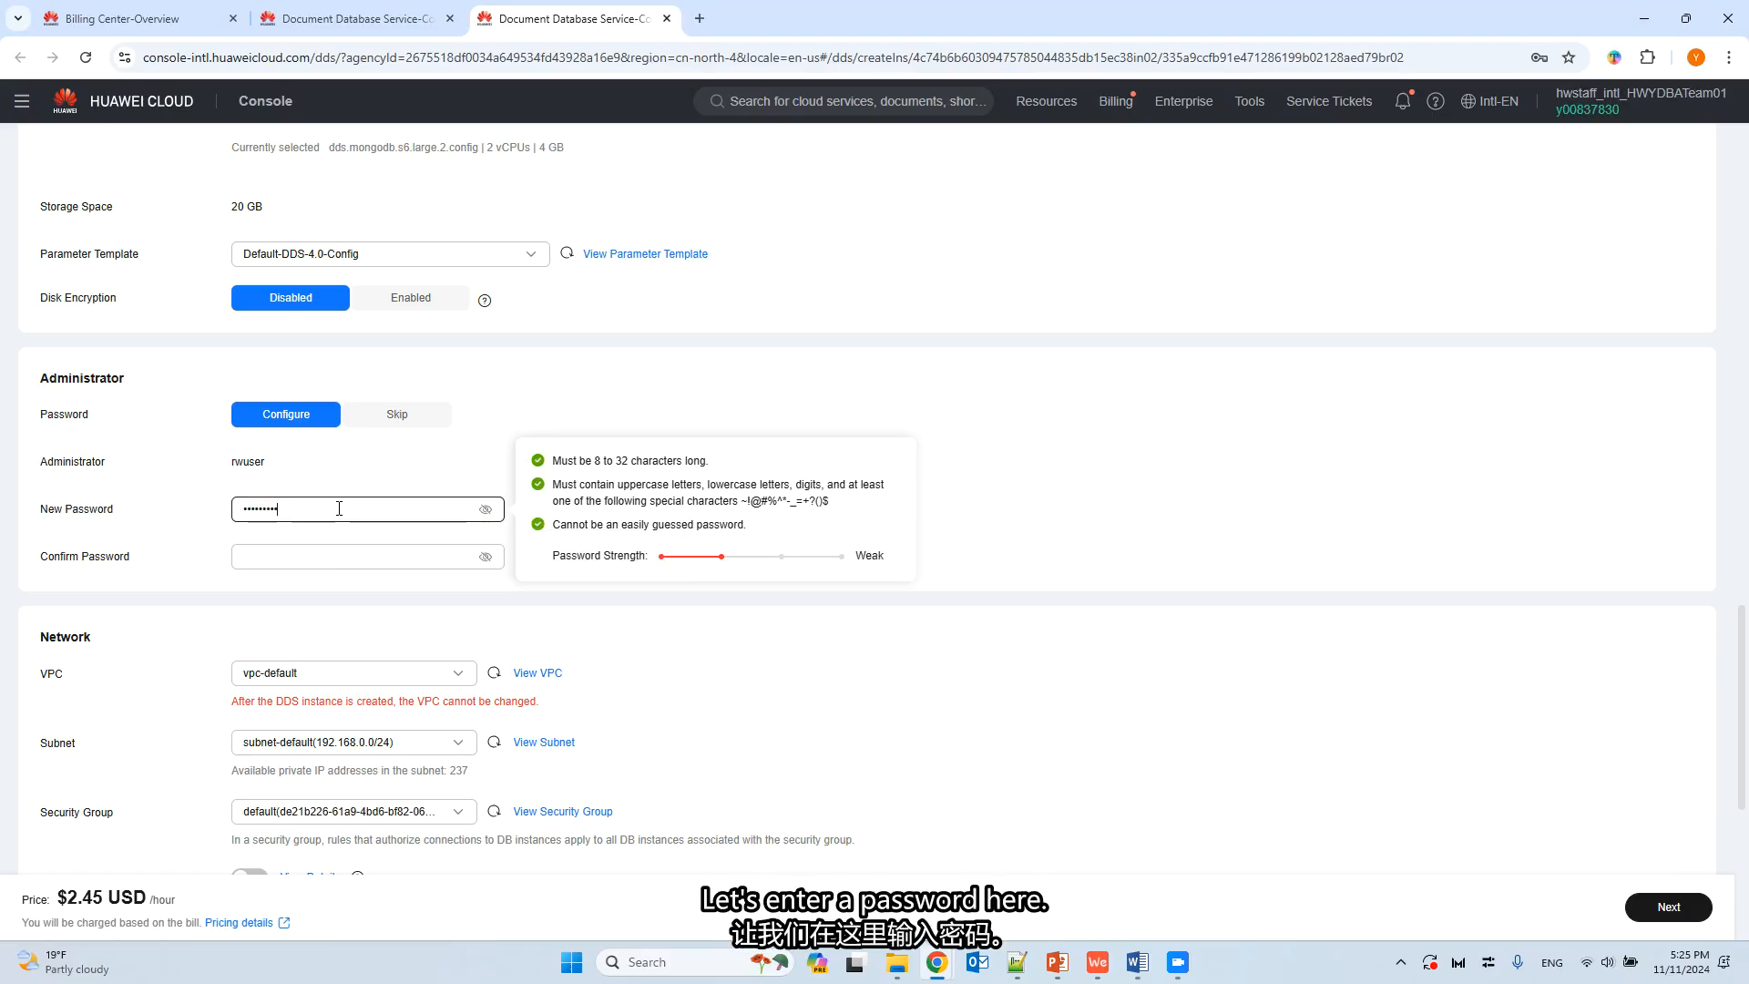
# Re-enter the same administrator password in the confirmation field.
pyautogui.click(351, 551)
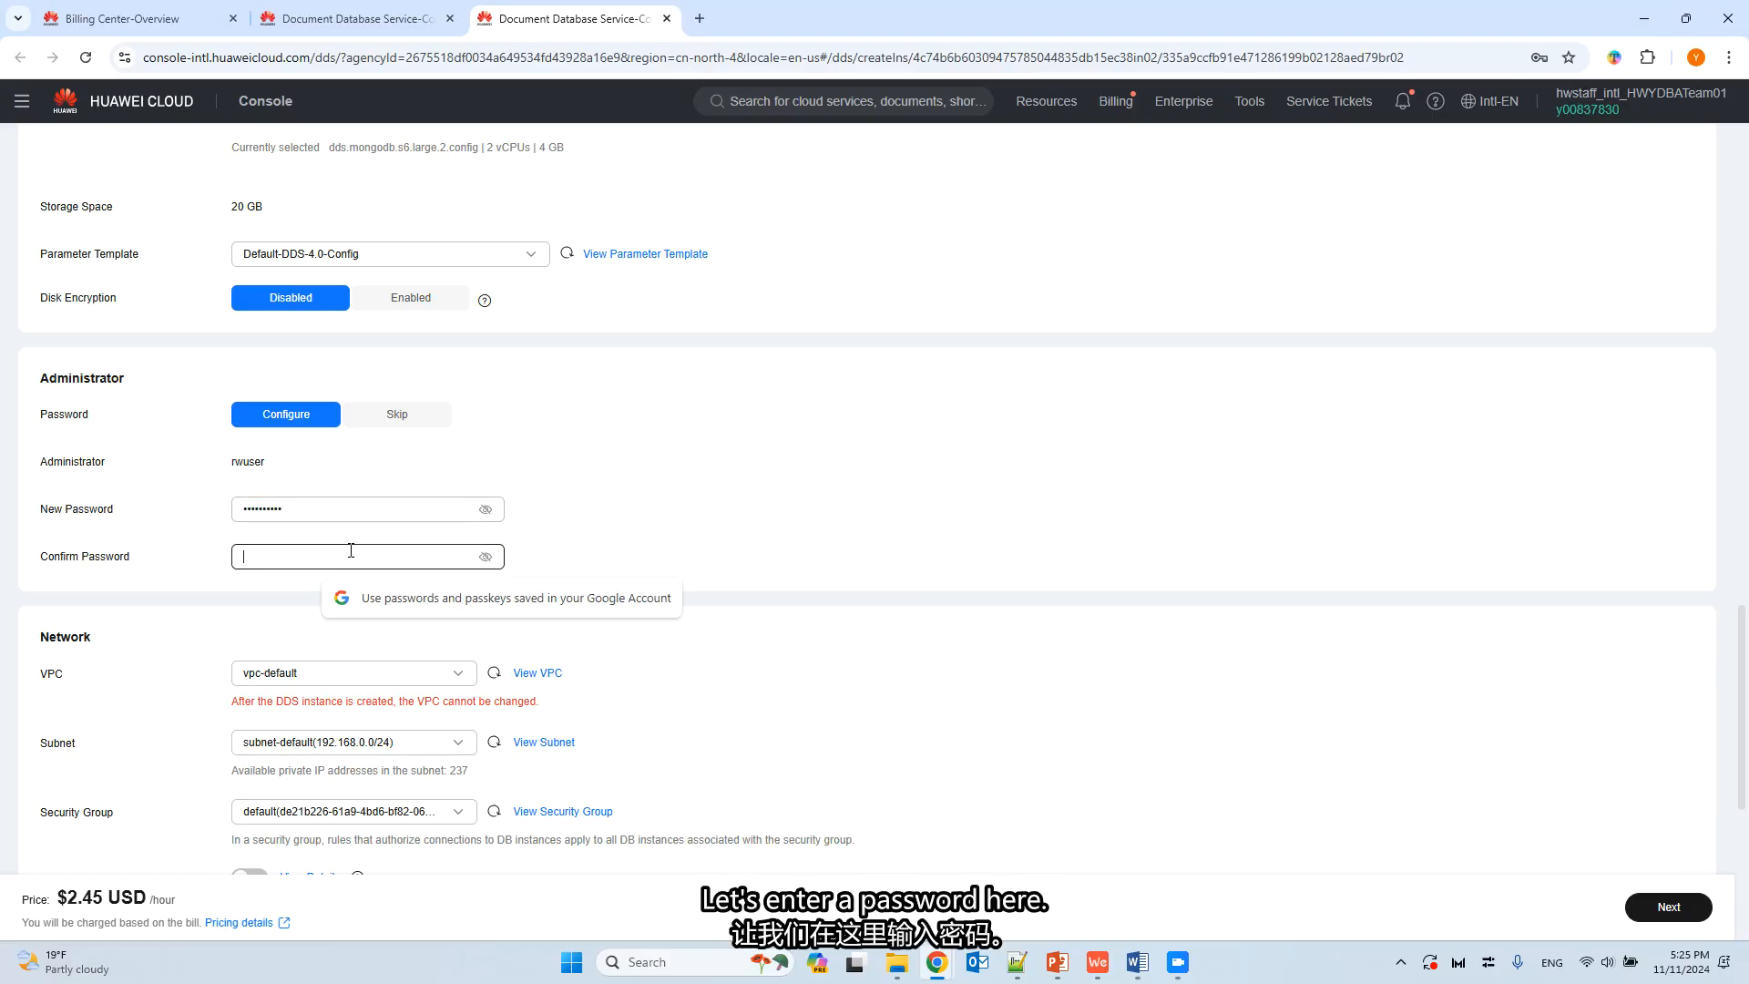
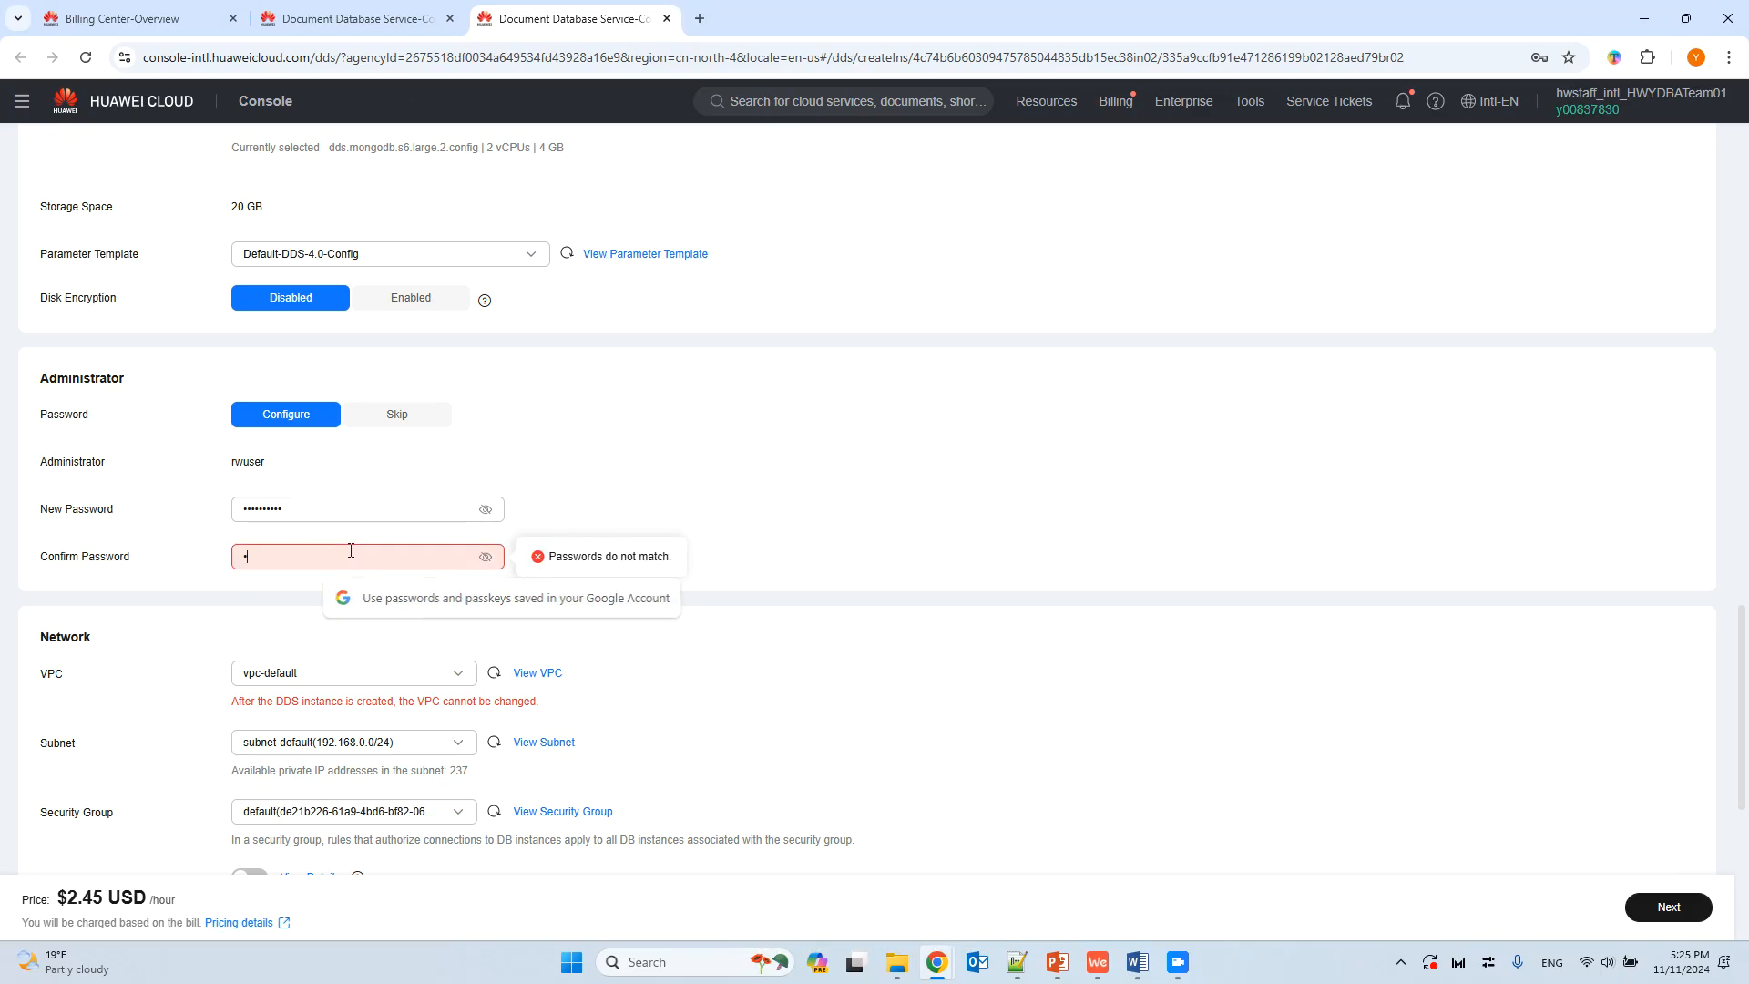
pyautogui.write('•••••••')
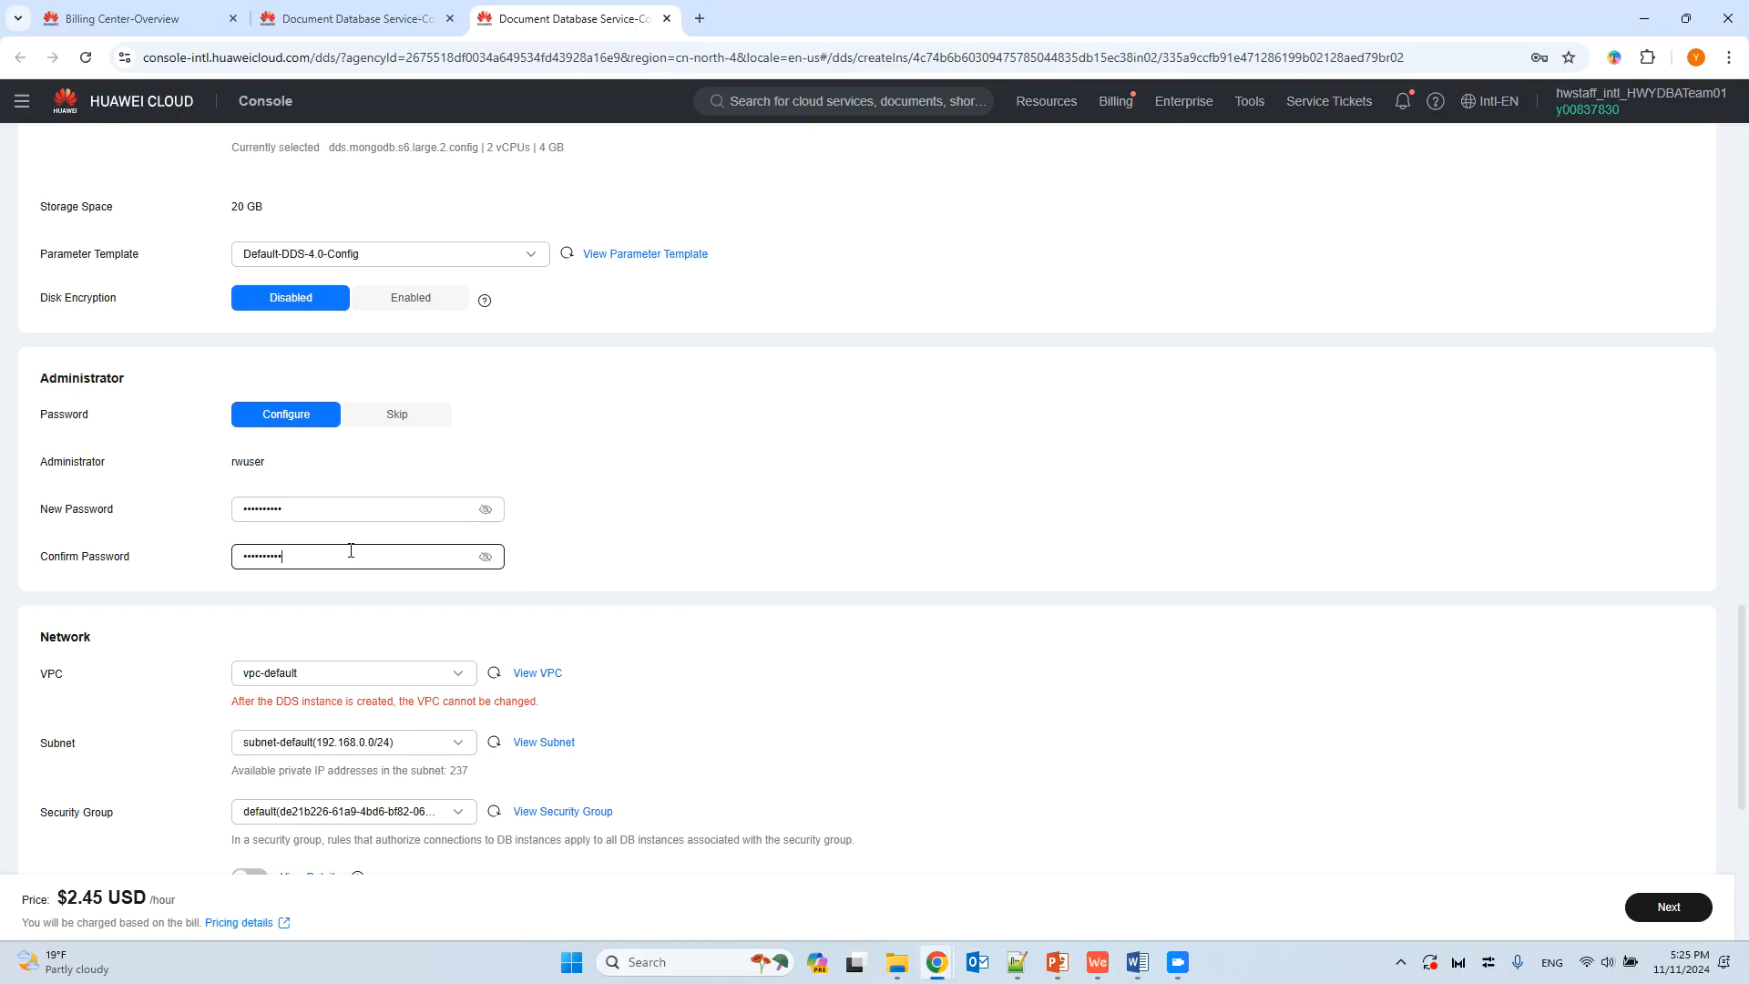
# Proceed to the new instance's order summary and accept the Service Level Agreement terms.
pyautogui.scroll(-6, 1631, 870)
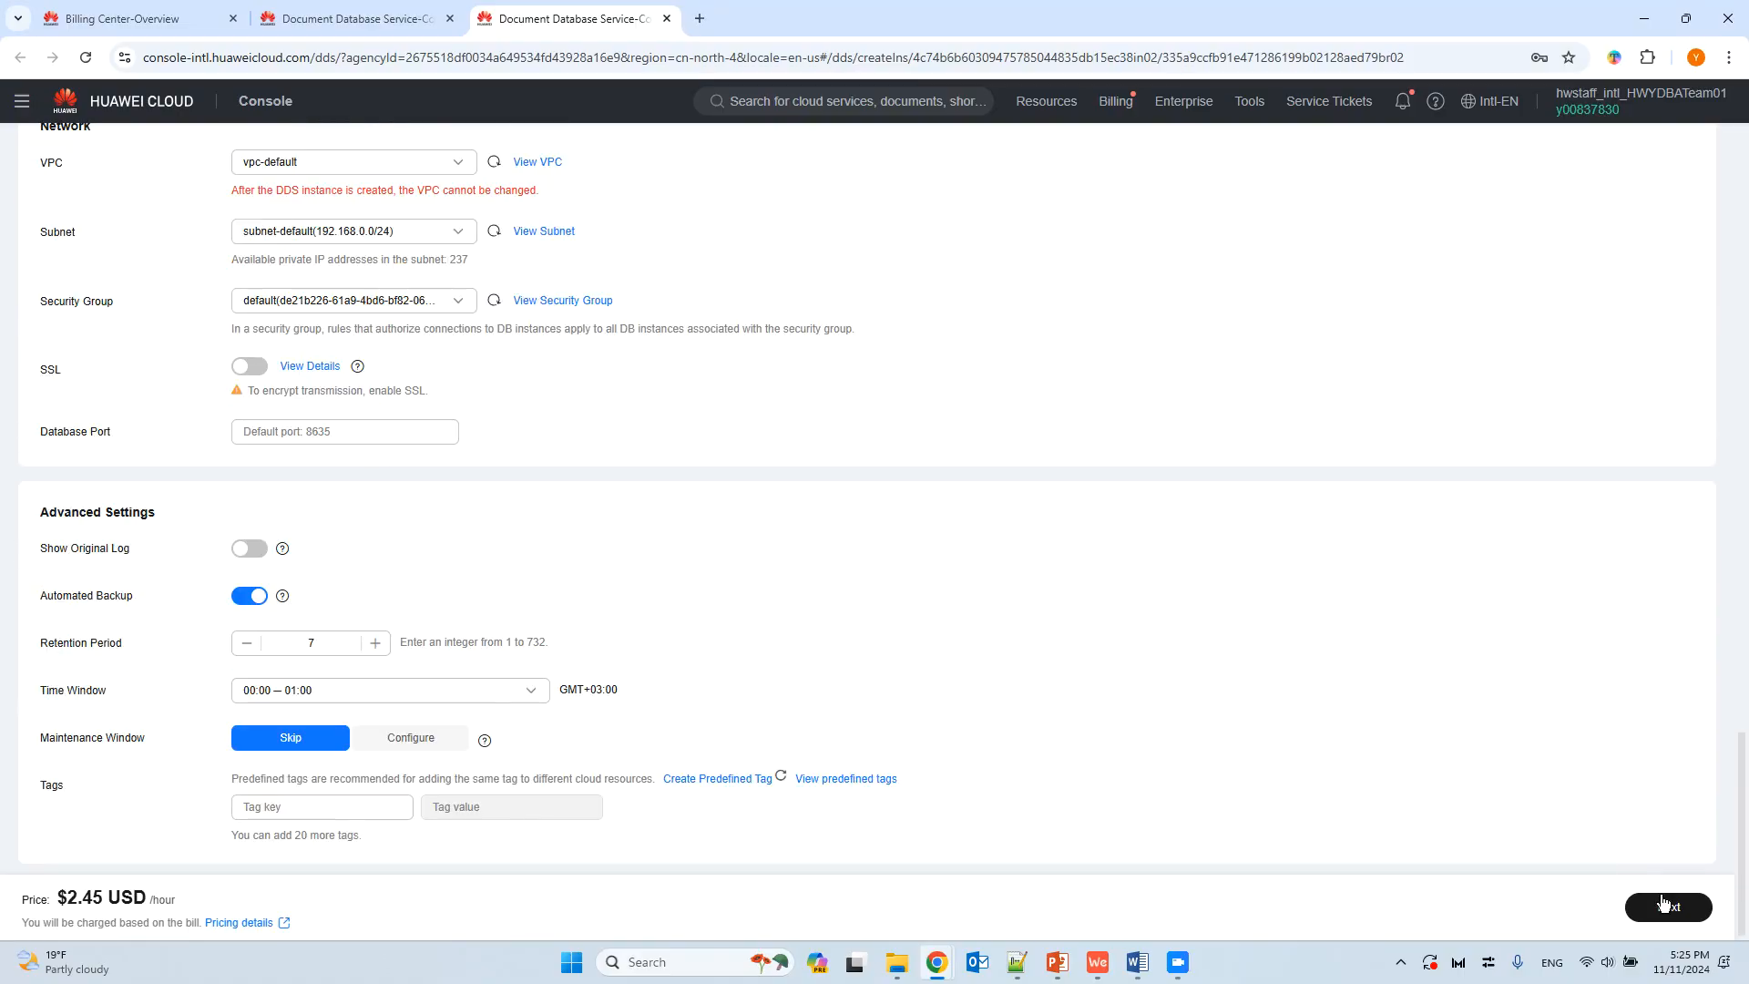
pyautogui.click(1640, 902)
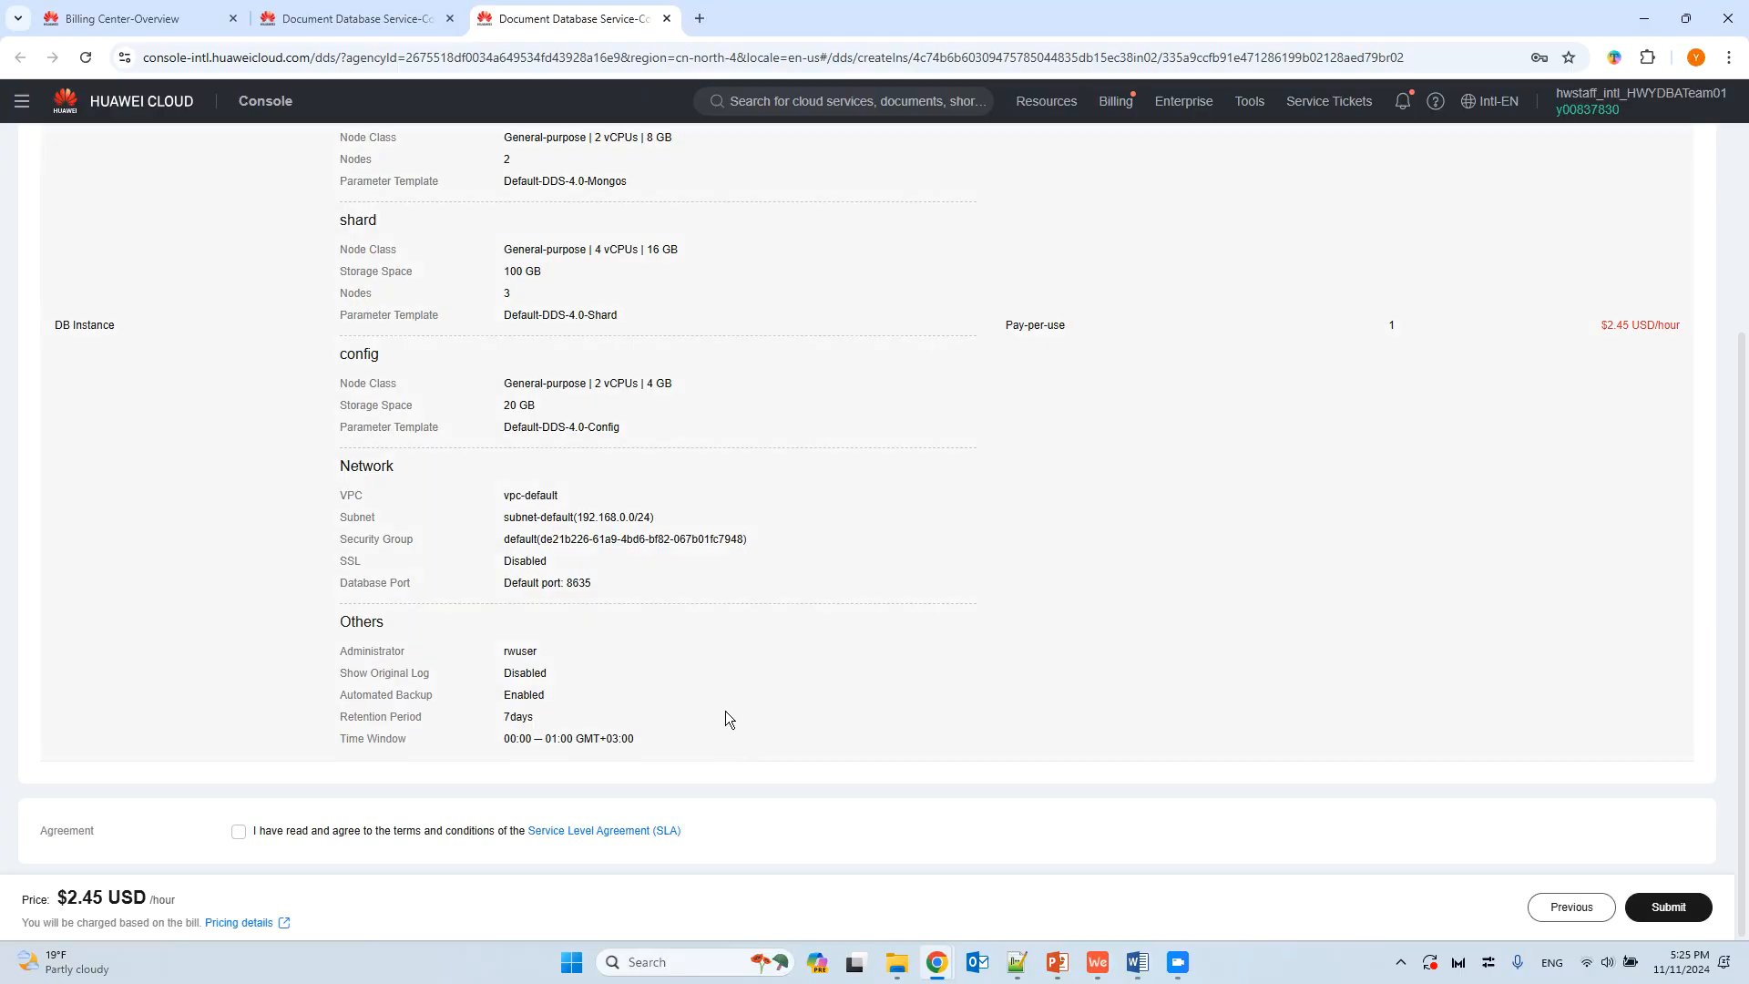
pyautogui.click(238, 831)
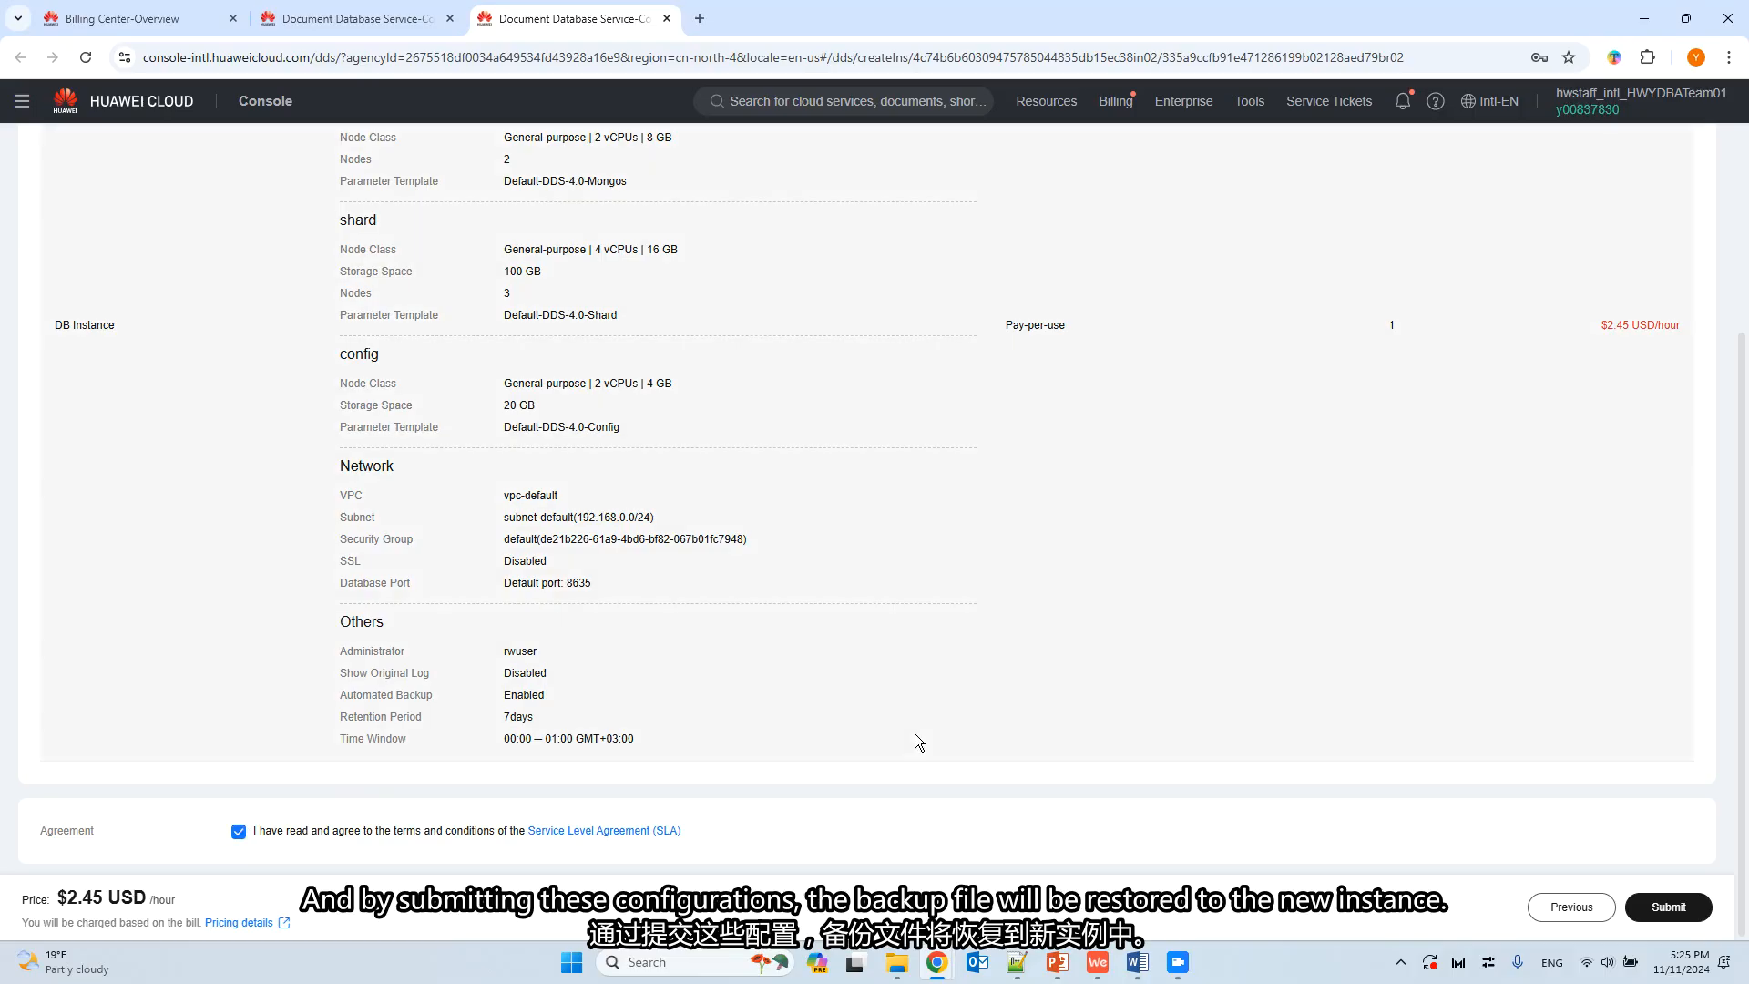